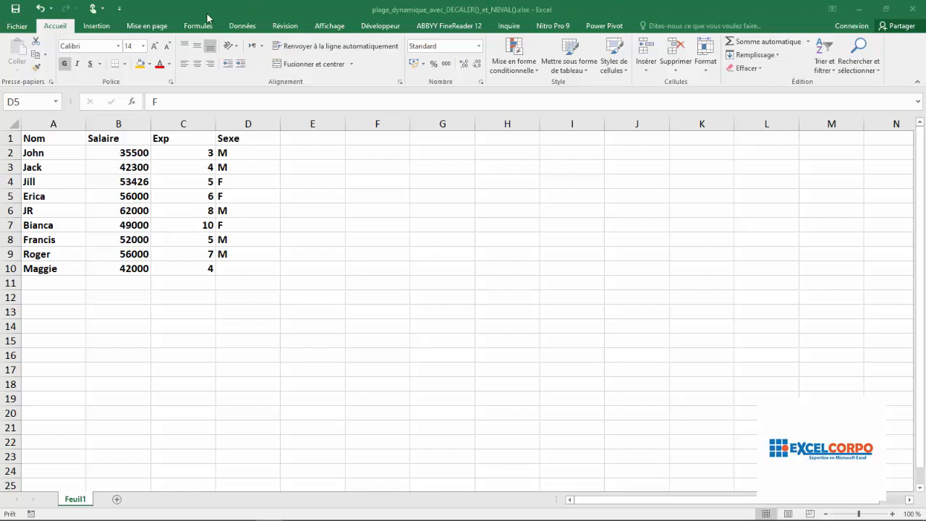
left_click(391, 54)
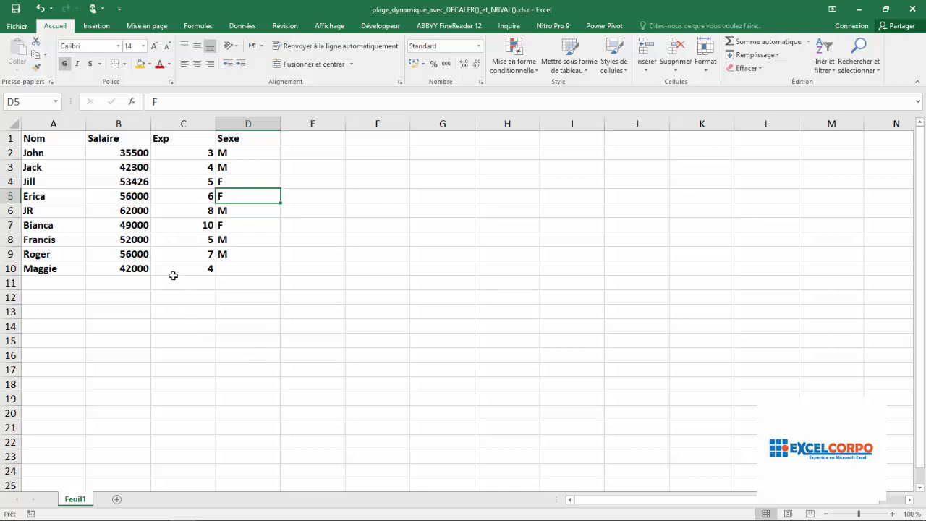
left_click(157, 244)
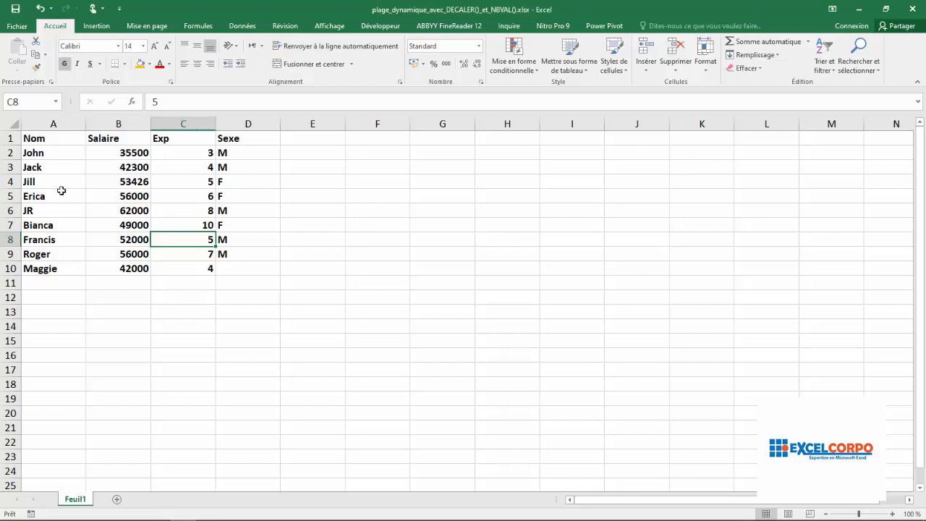
left_click(100, 174)
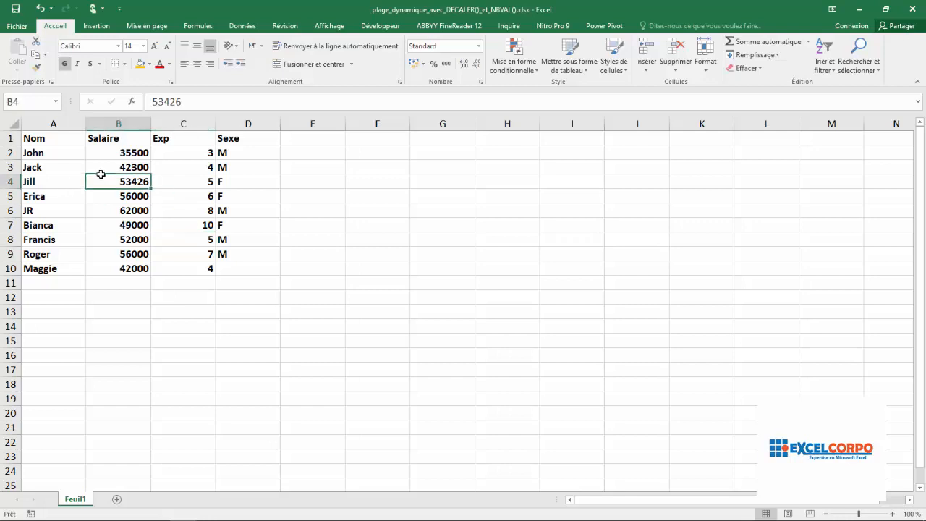
left_click(63, 148)
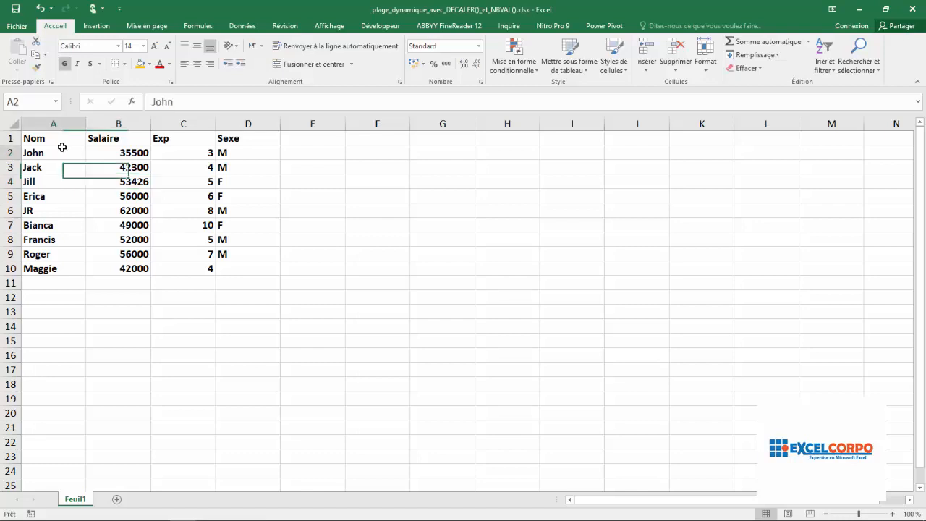
left_click_drag(47, 139, 225, 269)
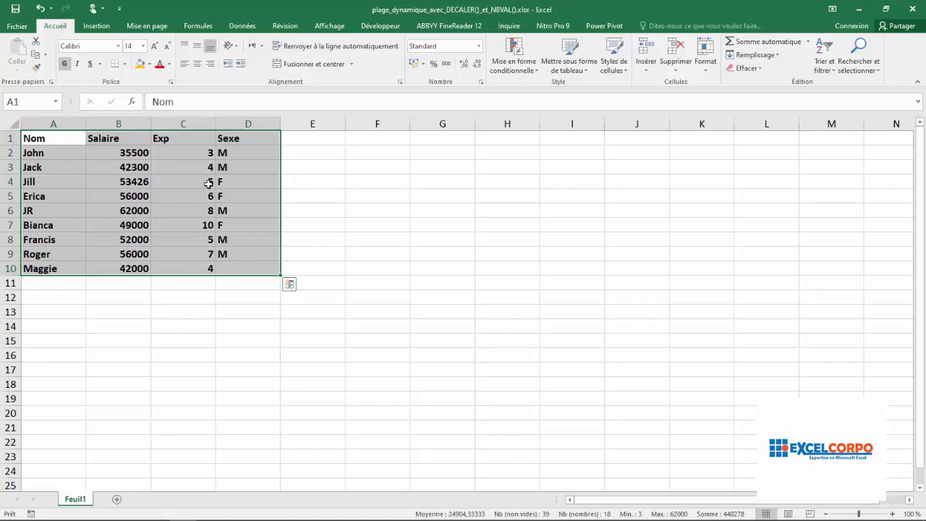
left_click(96, 27)
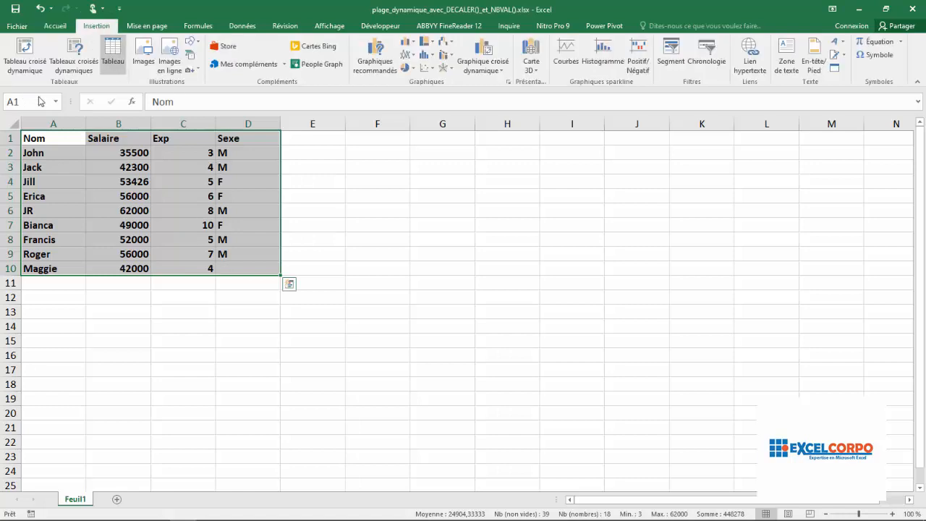
left_click(114, 64)
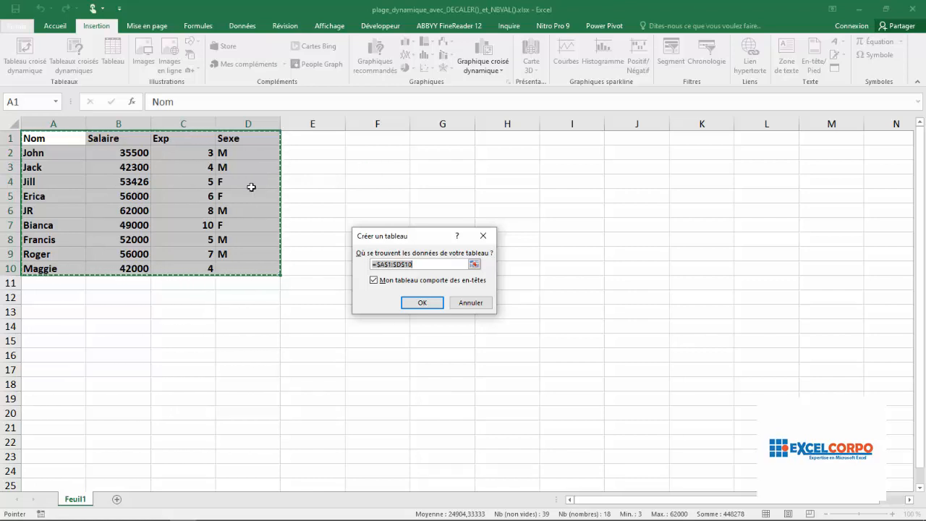
left_click(483, 236)
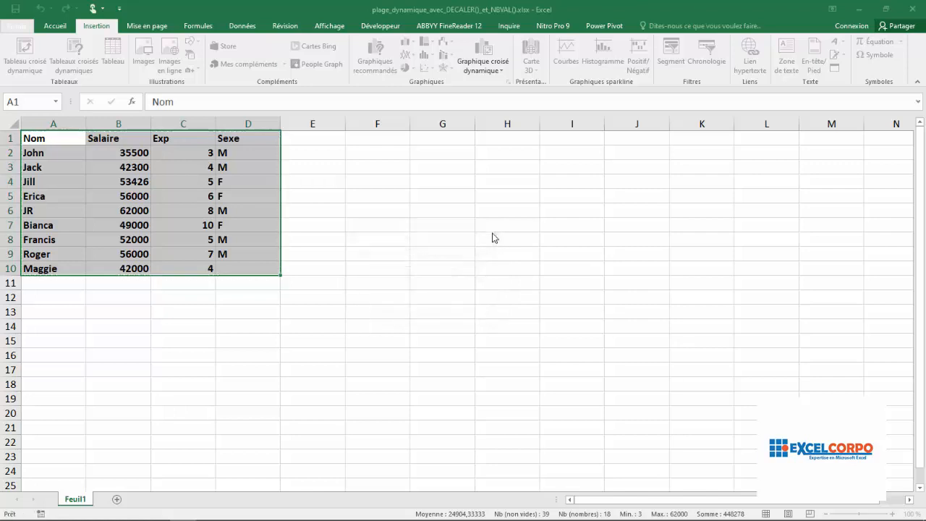
left_click(311, 186)
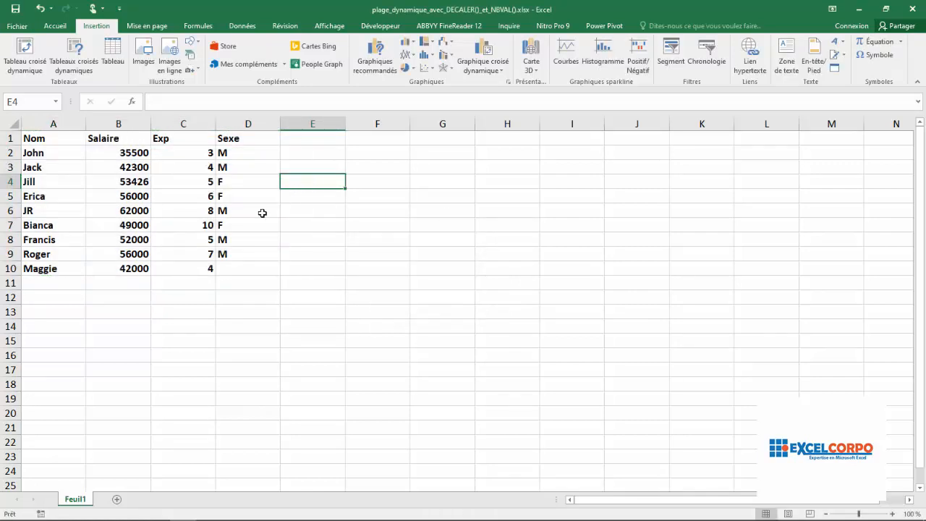
- Rename the worksheet Feuil1 as data
double_click(74, 499)
type("data")
key("Return")
- Create a named range for the salary values from selection B1:B10, taking the name from the top row
left_click(119, 124)
left_click(125, 141)
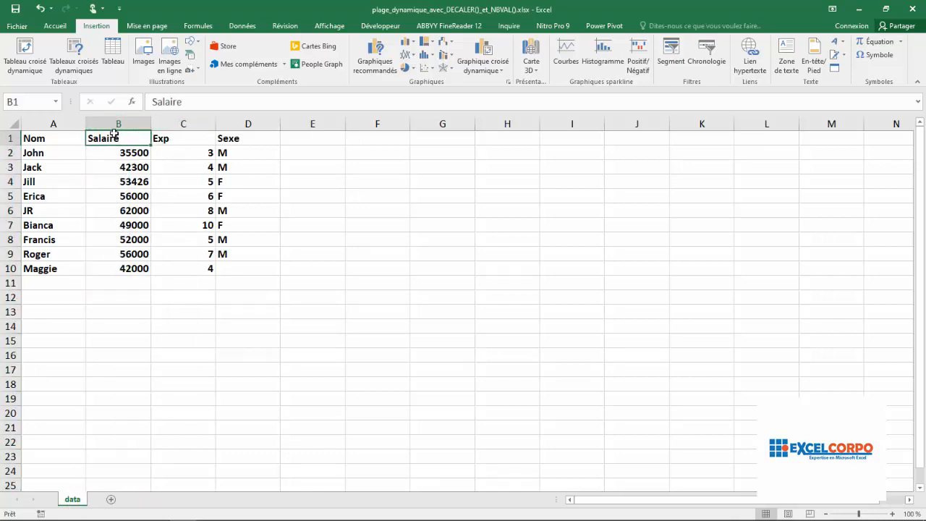
left_click_drag(118, 141, 118, 267)
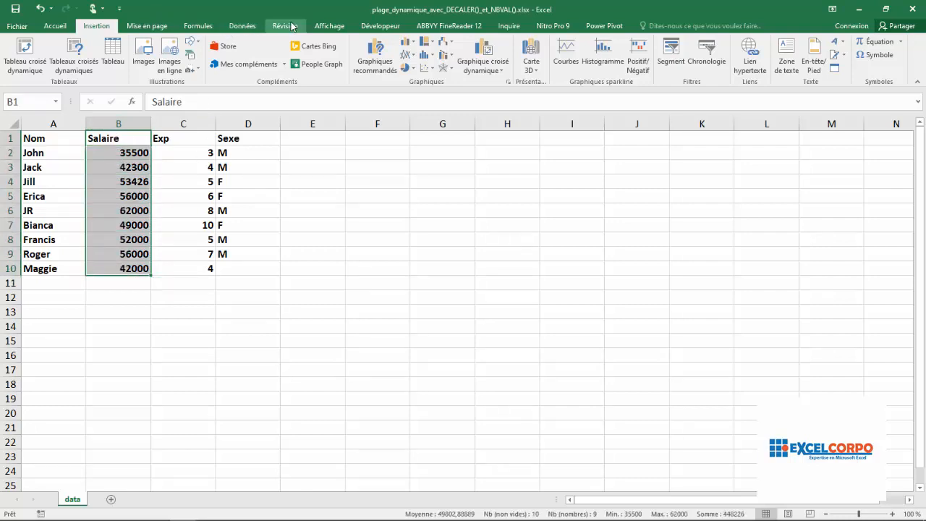
left_click(197, 25)
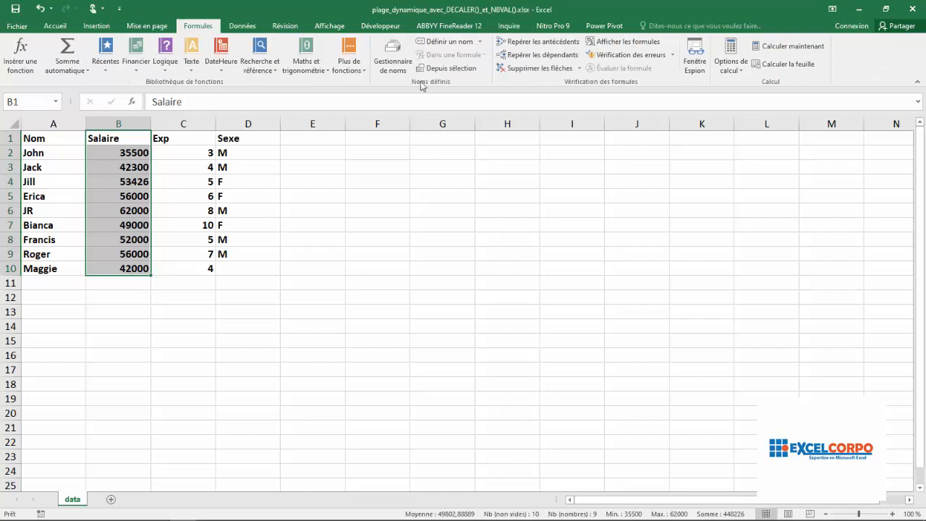
left_click(457, 70)
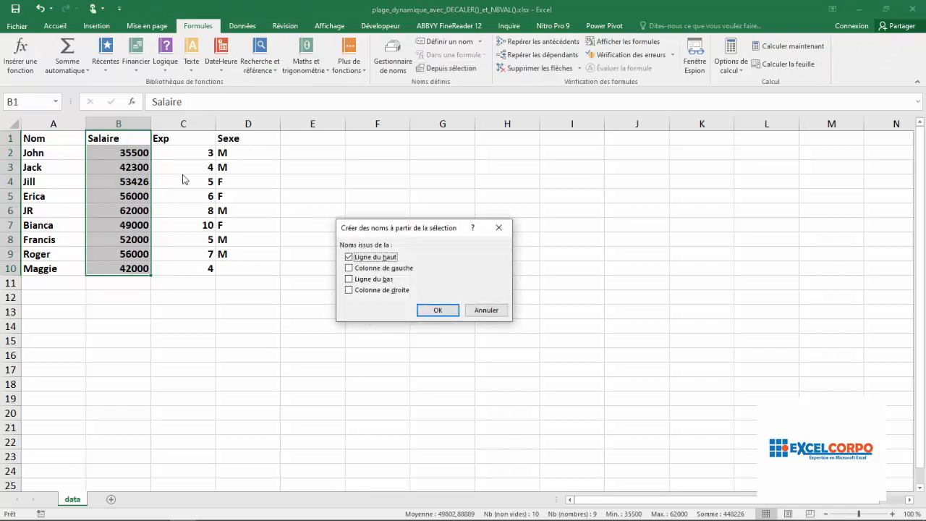
left_click(453, 311)
left_click(385, 238)
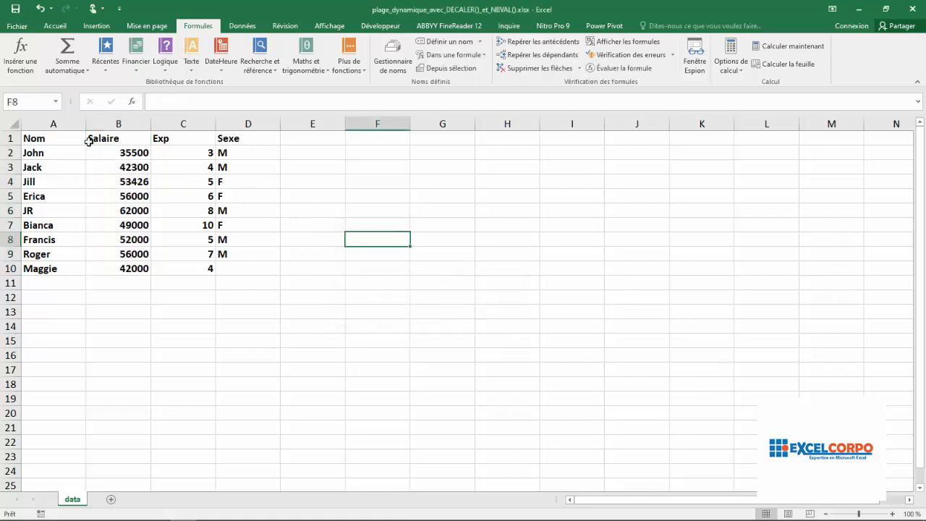
- Go to the named range Salaire to check which cells it covers
left_click(56, 101)
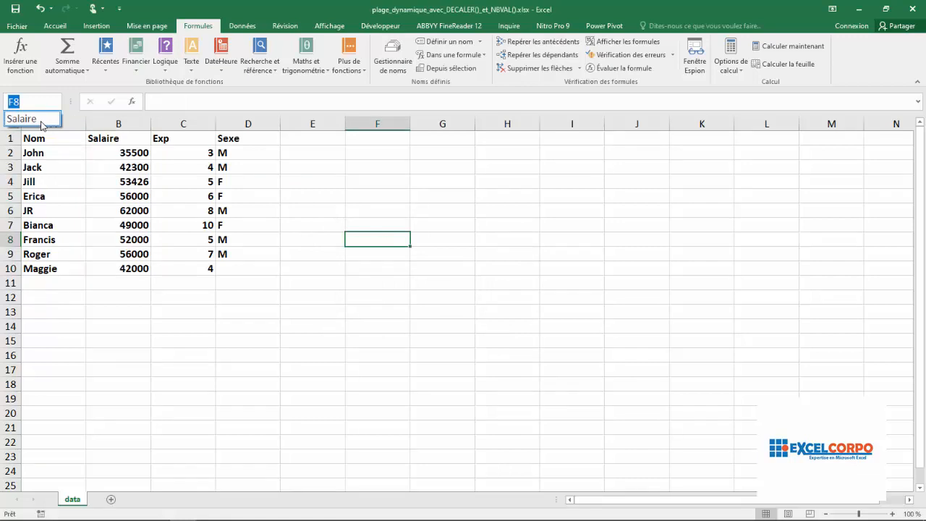
left_click(36, 118)
left_click(56, 102)
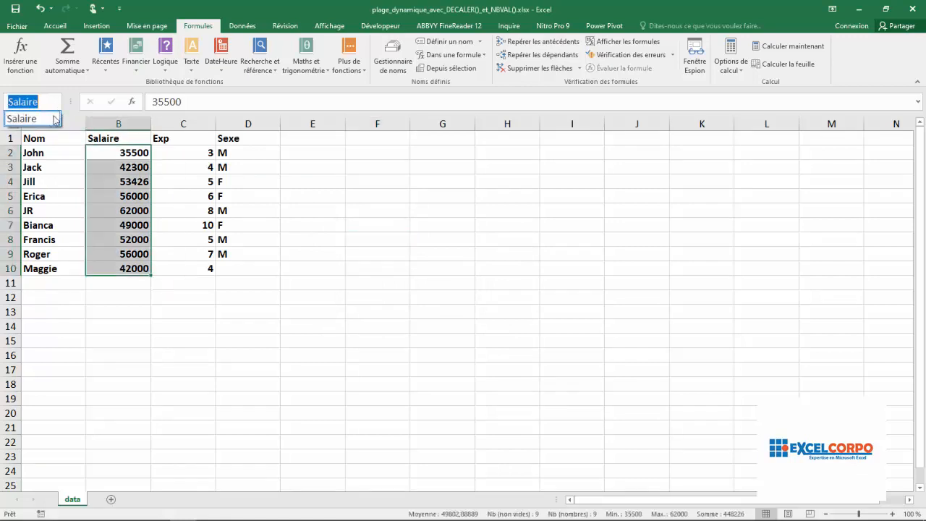
left_click(55, 119)
- Enter the formula =SOMME(Salaire) in cell F6 and widen column F slightly
left_click(379, 212)
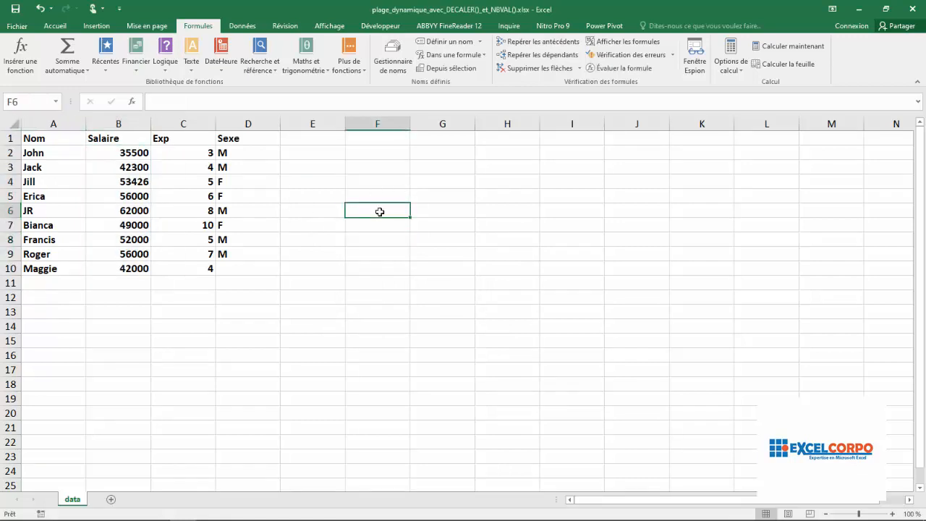
type("=somm")
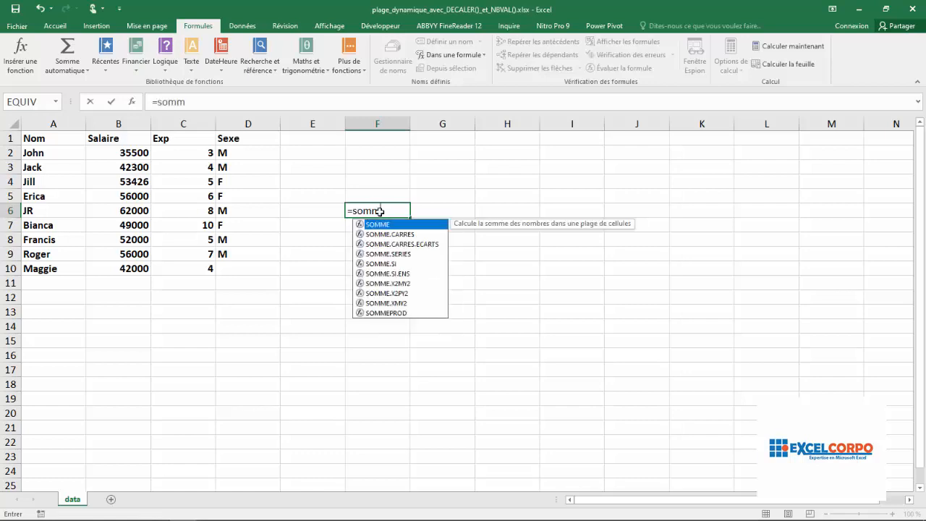
double_click(398, 225)
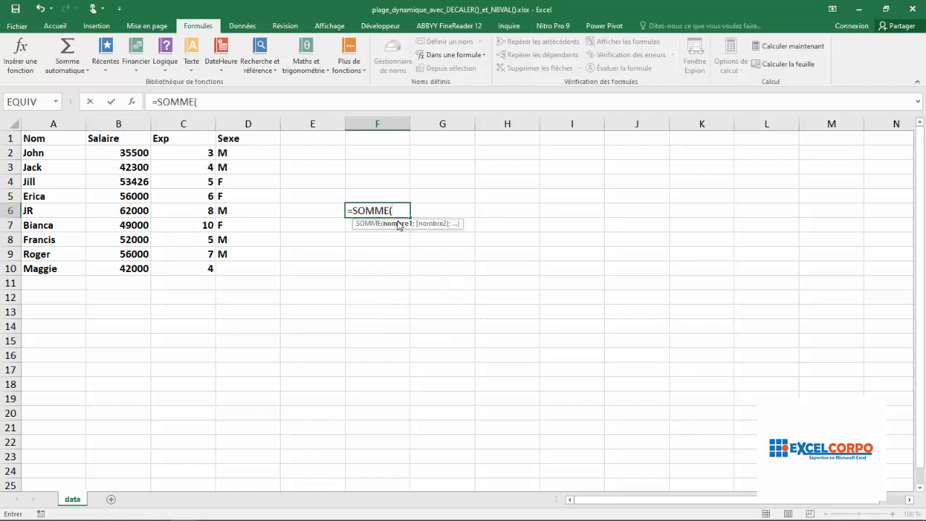
type("sal")
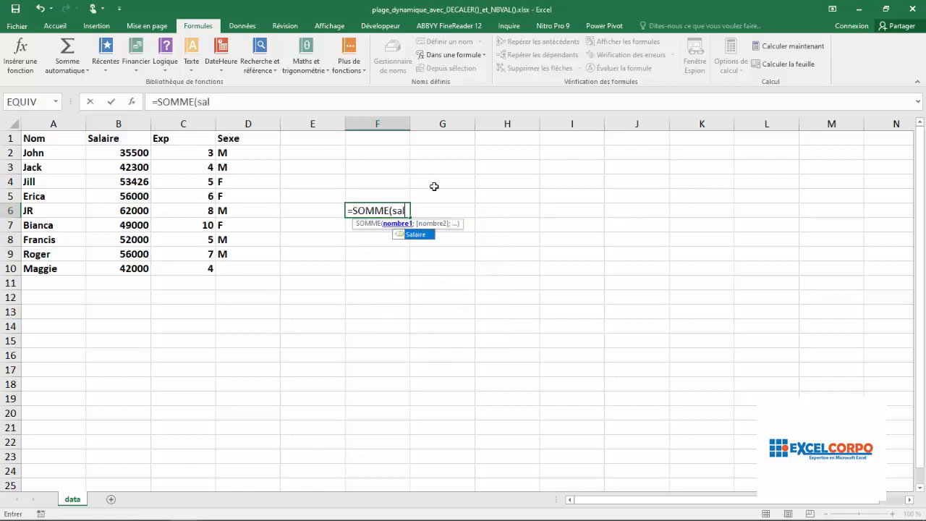
double_click(417, 235)
type(")")
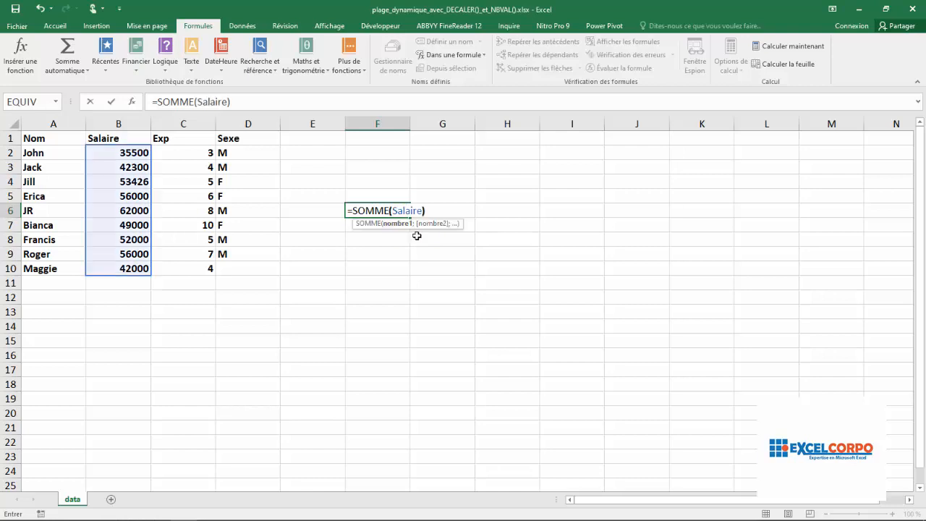
key("Return")
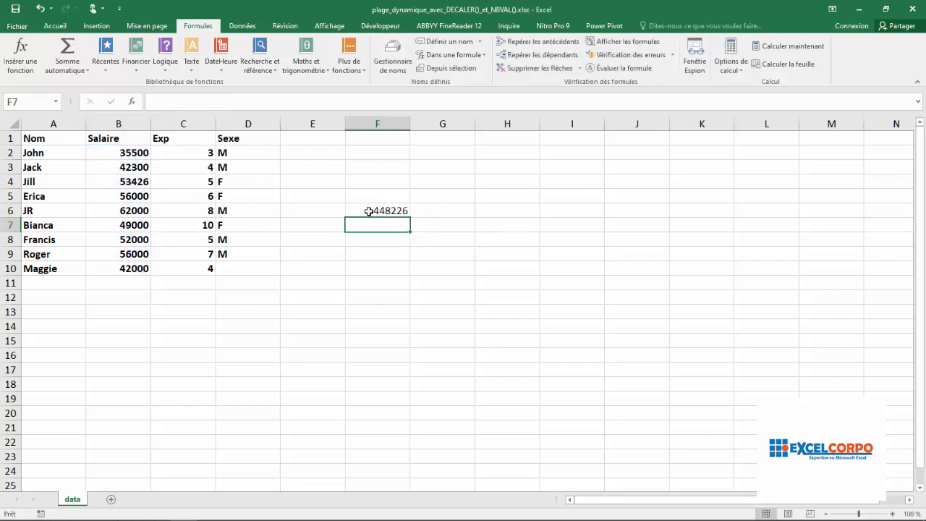
left_click(387, 209)
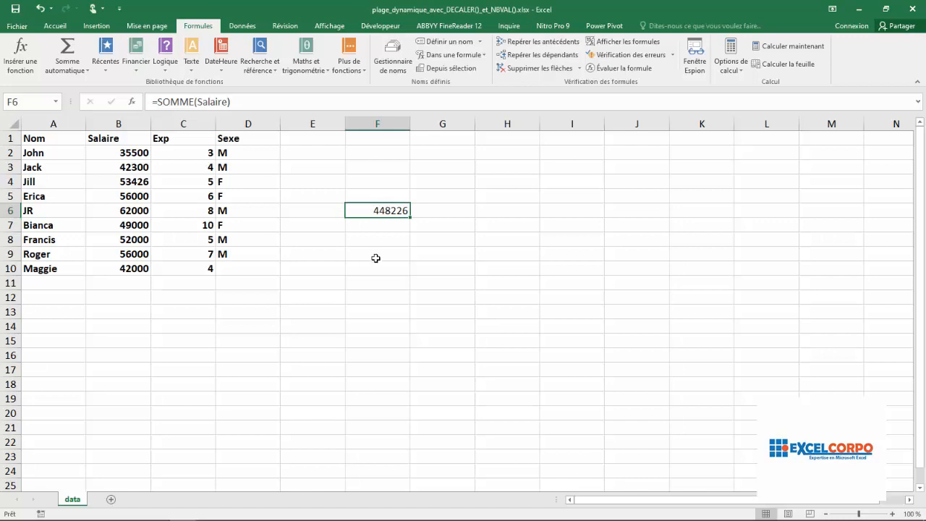
left_click_drag(409, 119, 423, 119)
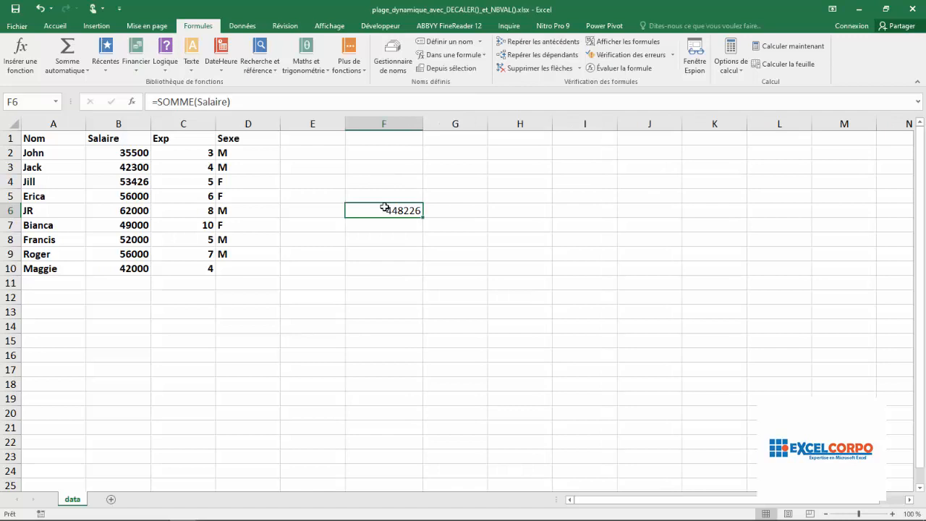
- Examine the cells behind the name Salaire and the range referenced by the formula in F6
left_click(54, 102)
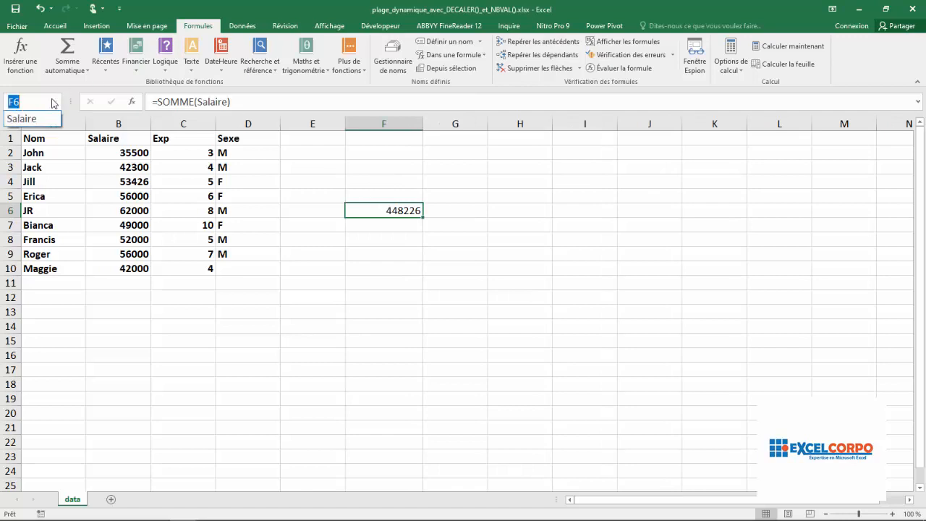
left_click(27, 119)
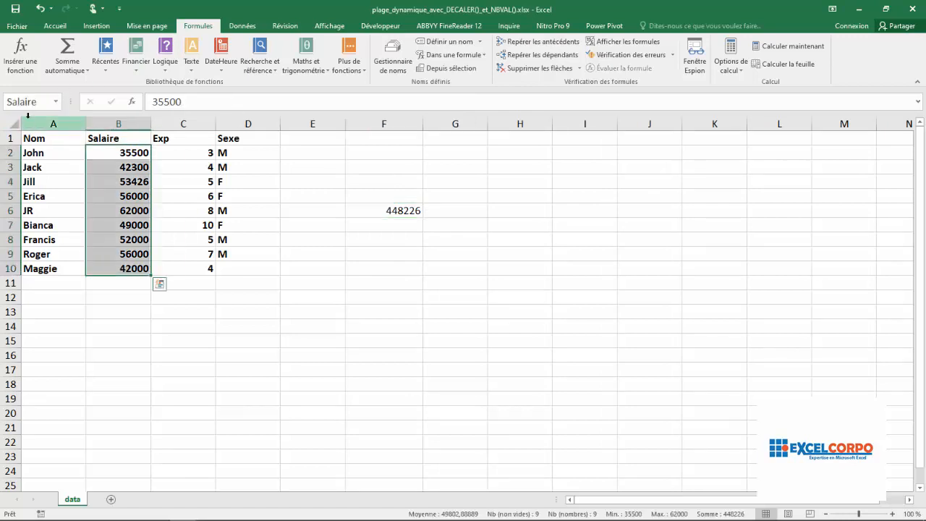
left_click(387, 211)
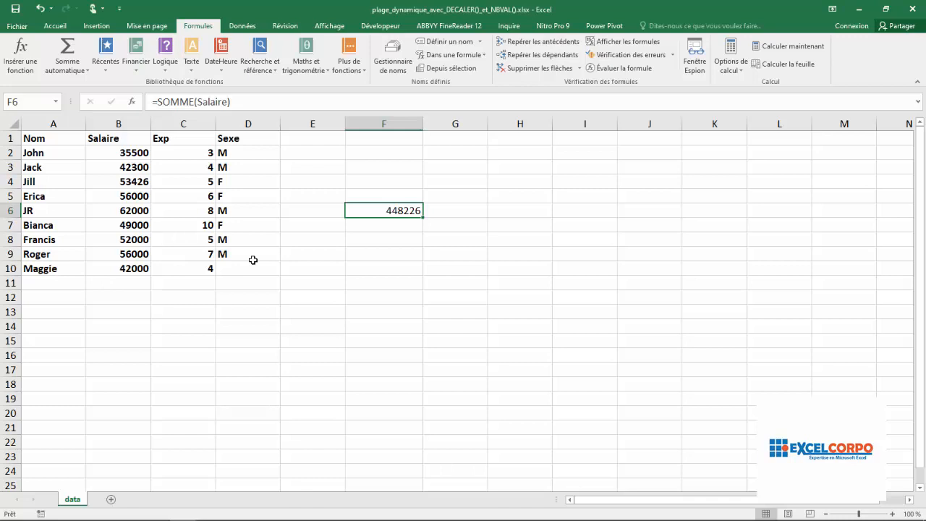
left_click(219, 101)
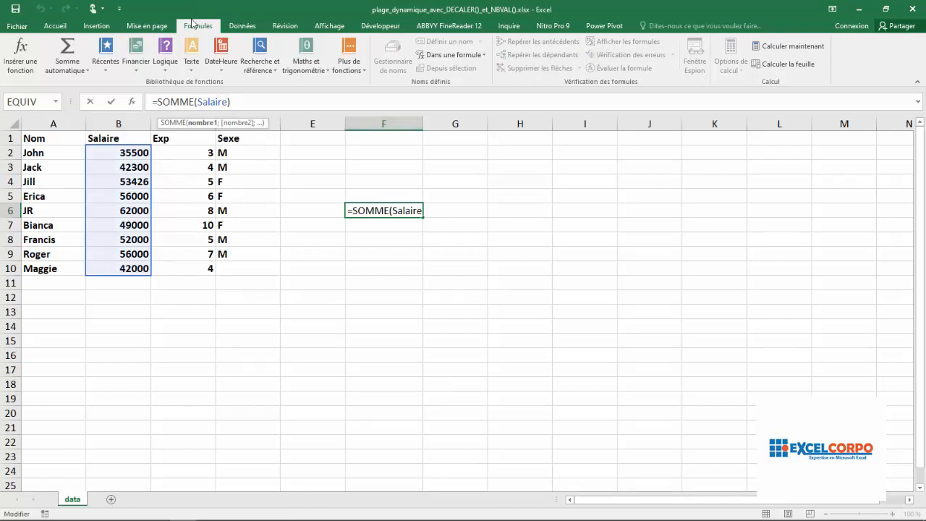
left_click(471, 195)
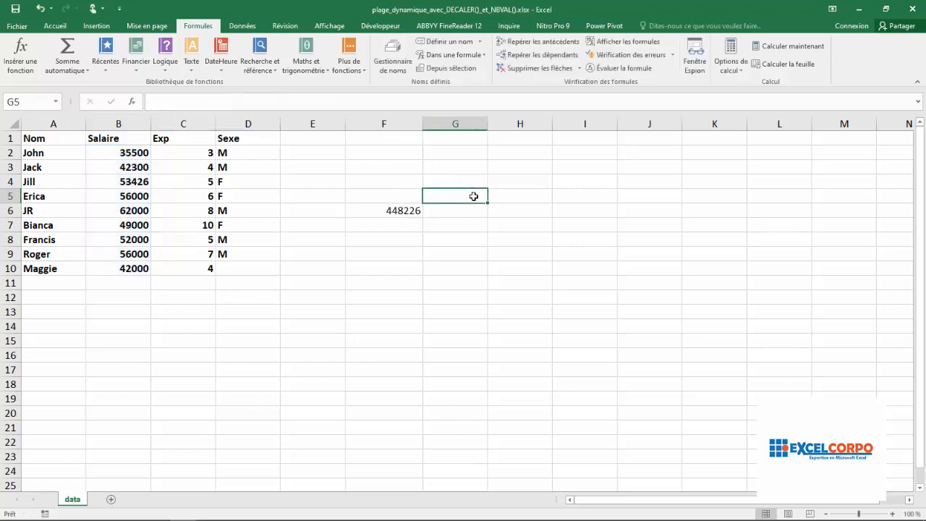
- Replace the reference of the name Salaire with the start of a formula, =DECALER(data!$A$1;0;0;, anchored on cell A1
left_click(389, 62)
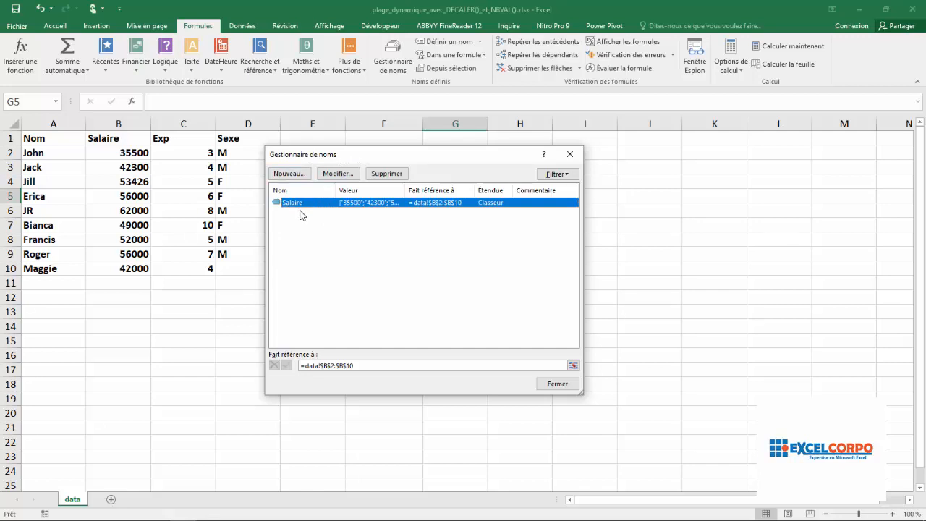
left_click(336, 174)
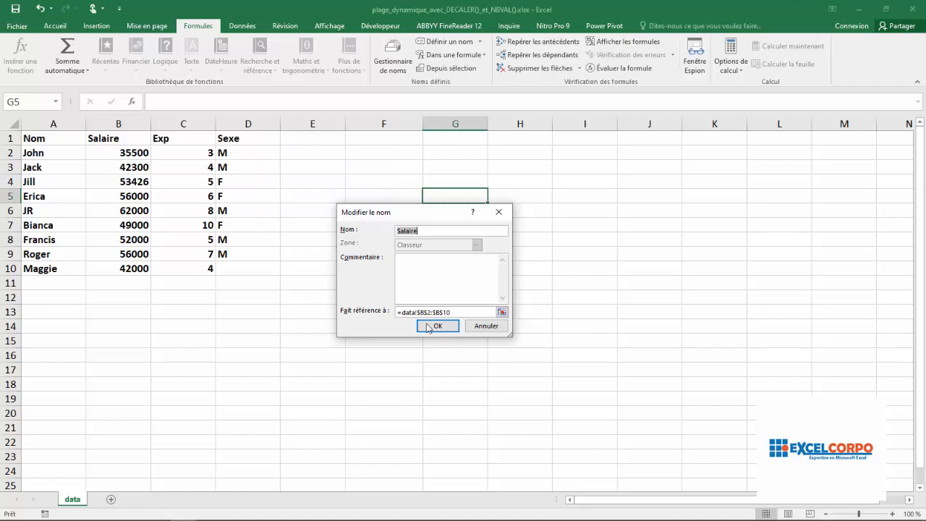
left_click(502, 313)
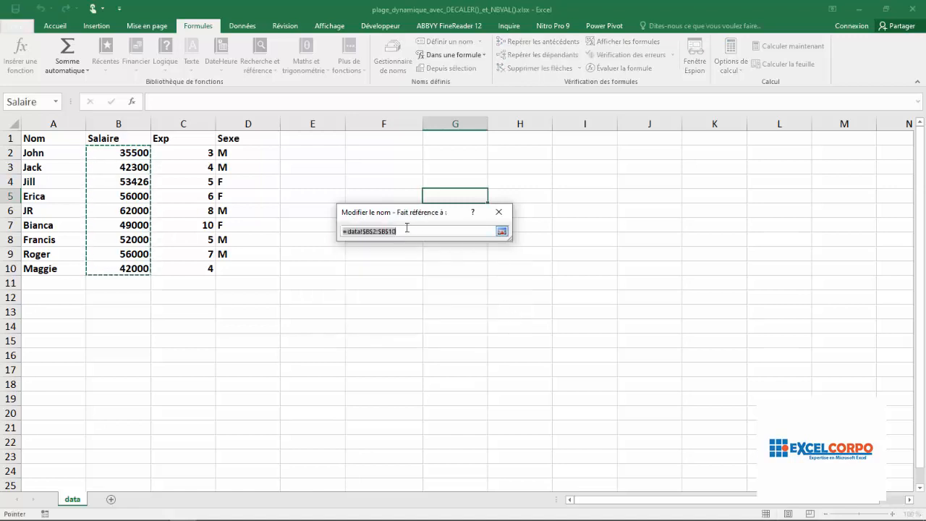
key("Delete")
key("Delete")
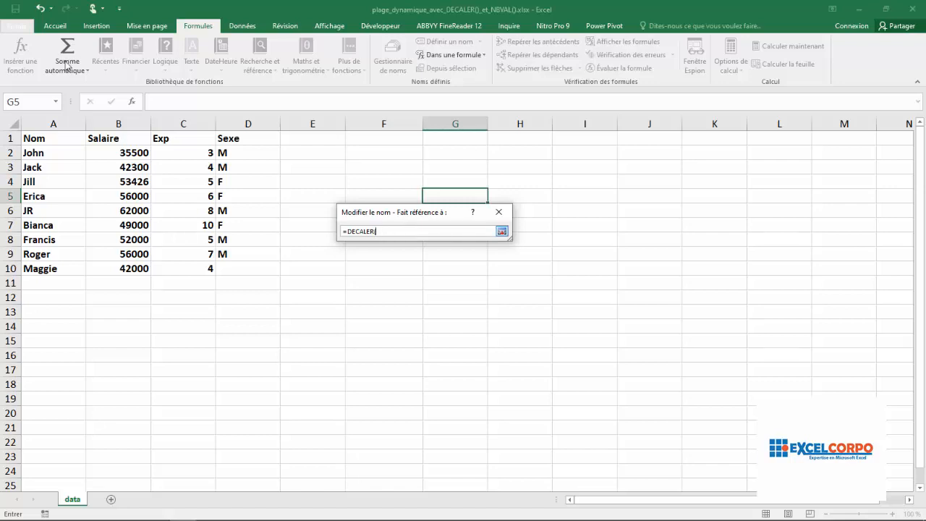
left_click(46, 140)
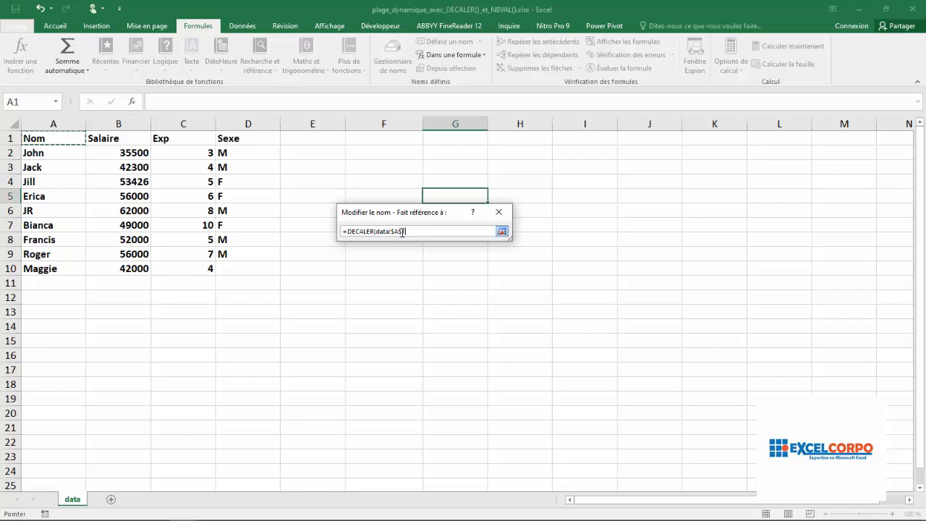
type(";")
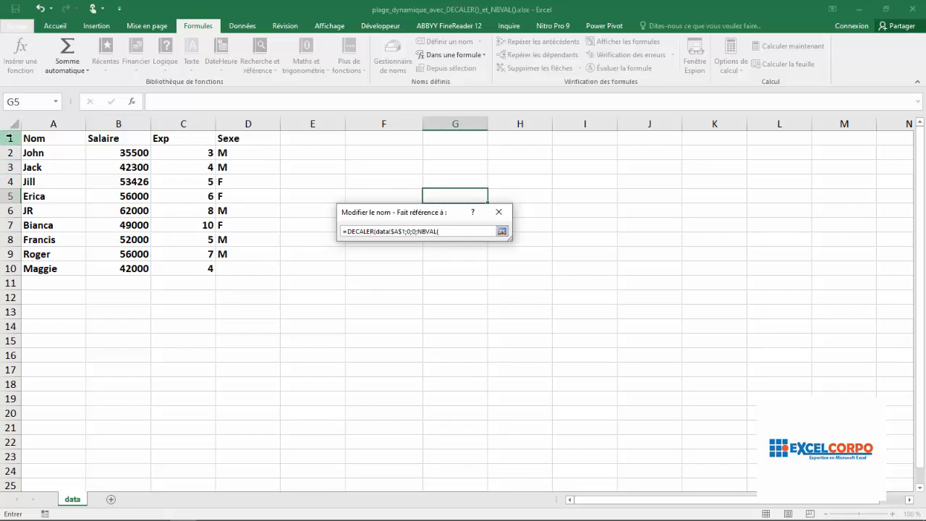
- Complete the Salaire formula with NBVAL(data!$A:$A) as height and NBVAL(data!$1:$1) as width, and save the name
left_click(47, 123)
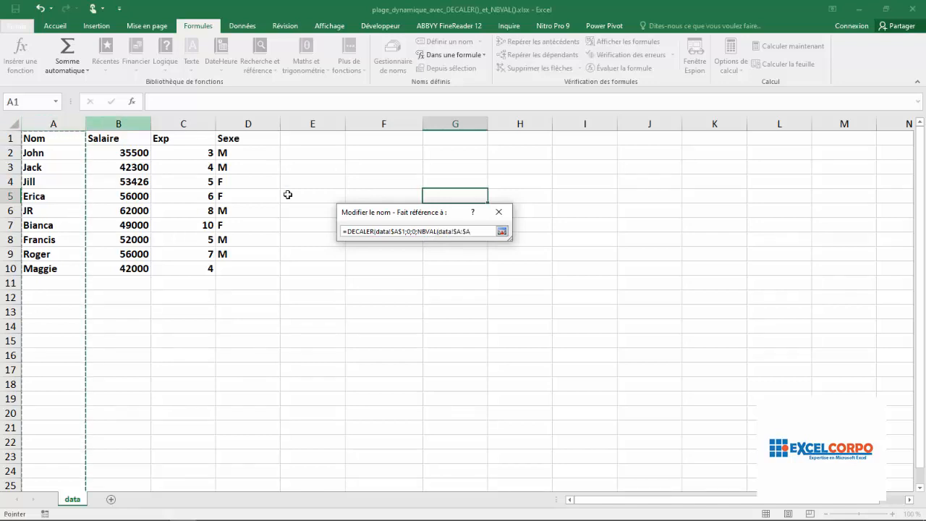
type(");NBVAL")
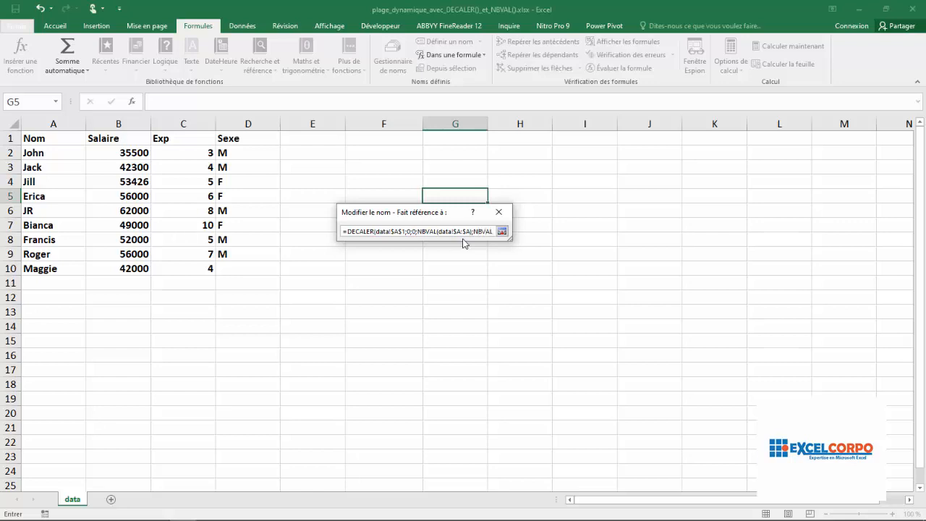
type("(")
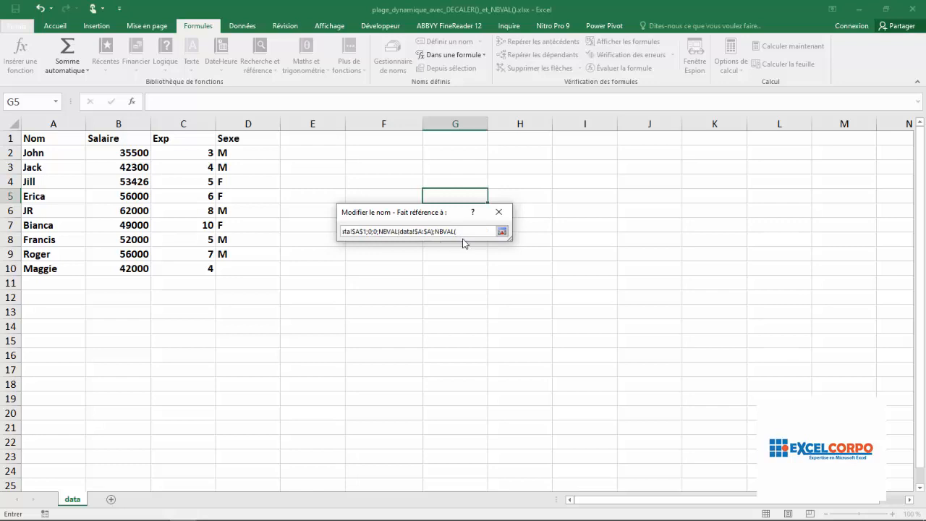
left_click(9, 137)
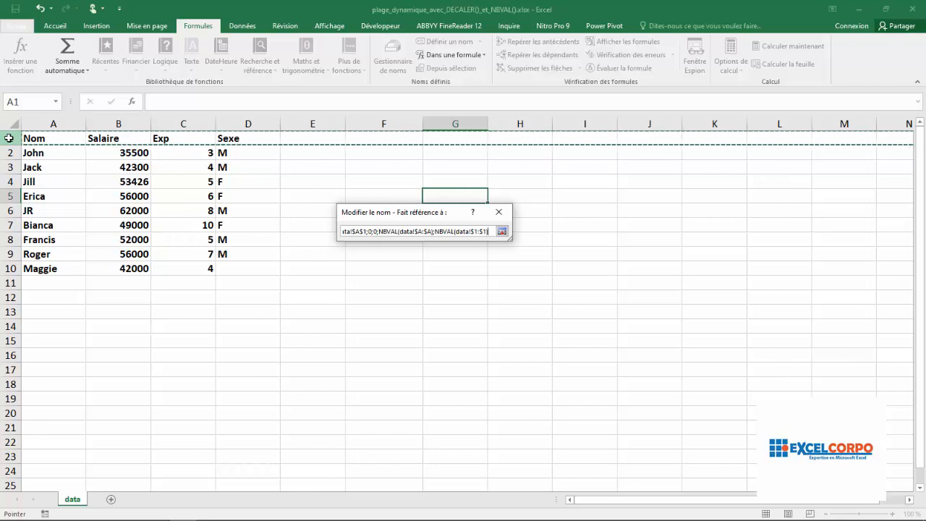
type(")")
key("Return")
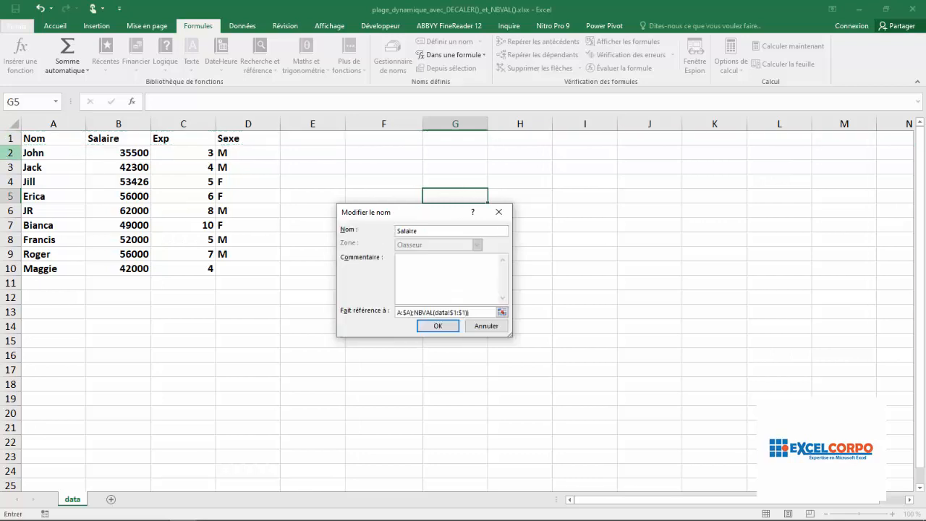
left_click(436, 326)
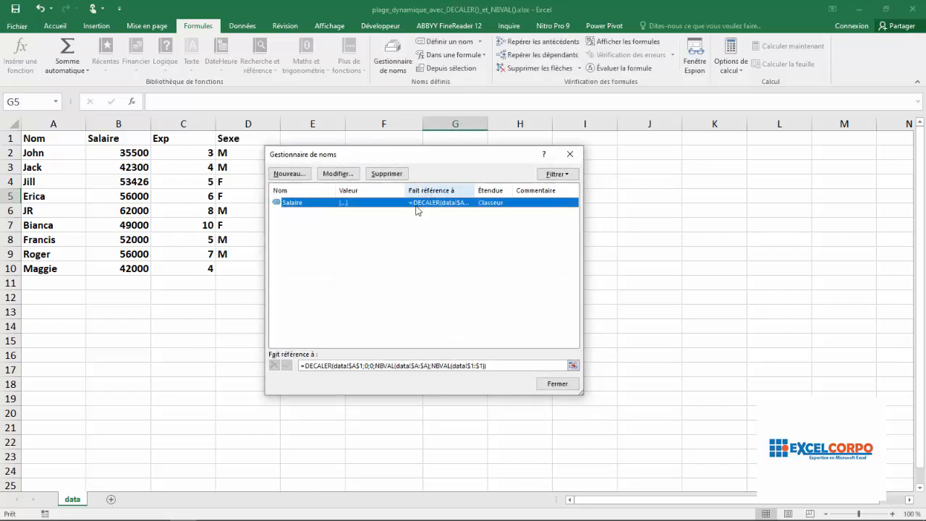
left_click(554, 385)
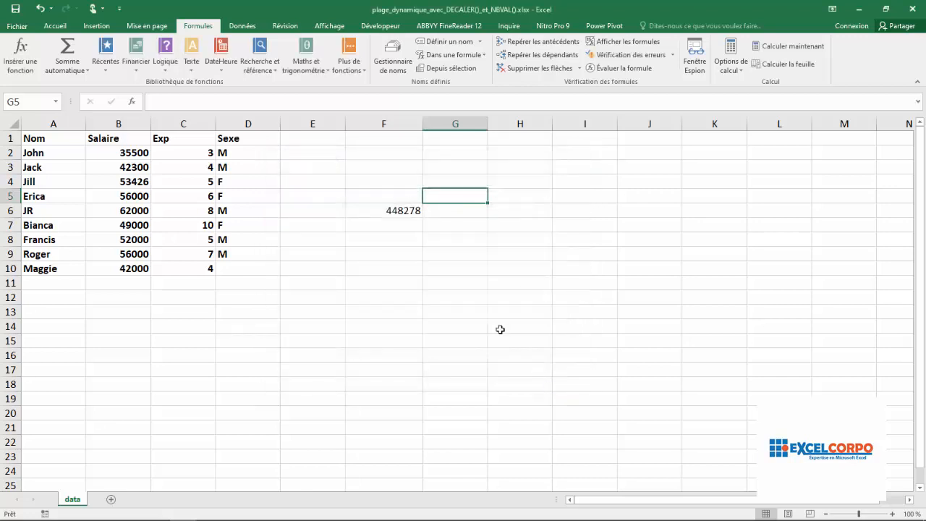
- Check the SOMME(Salaire) formula in F6, the list of defined names and the cells the formula refers to
left_click(391, 210)
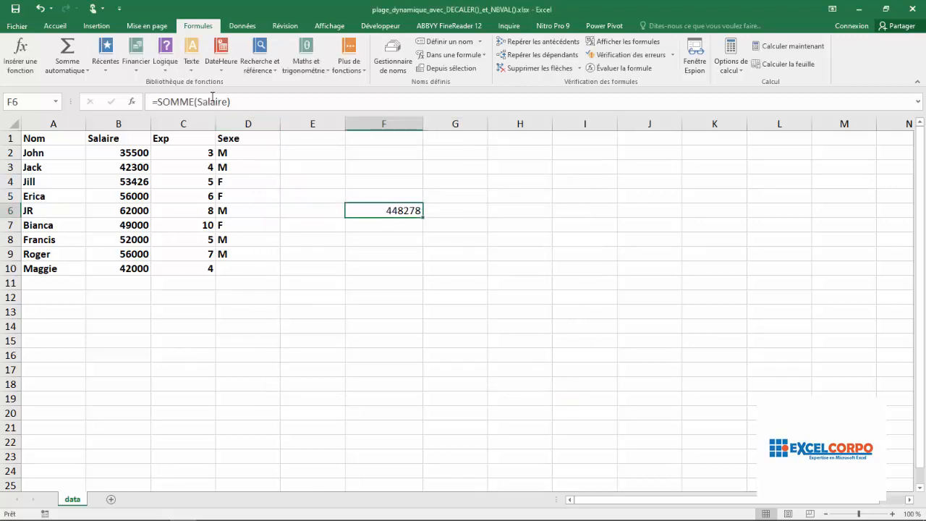
left_click(369, 279)
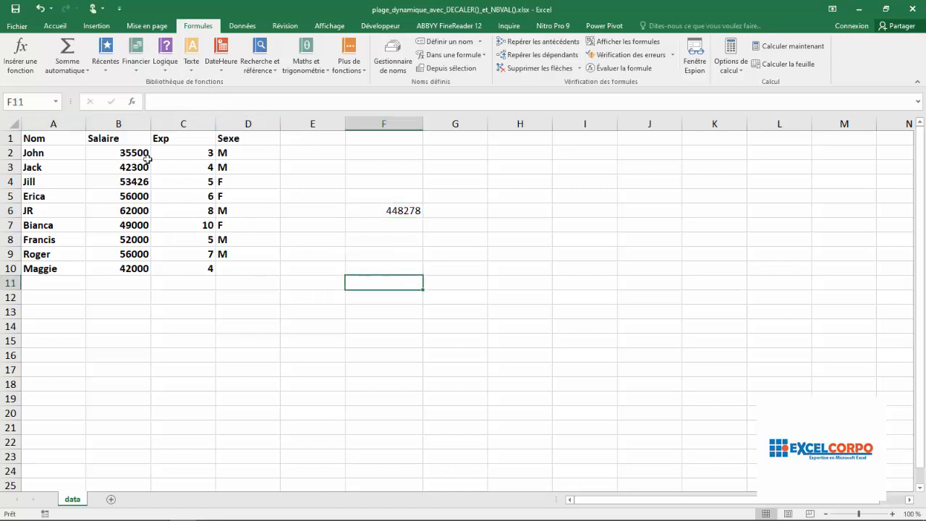
left_click(56, 105)
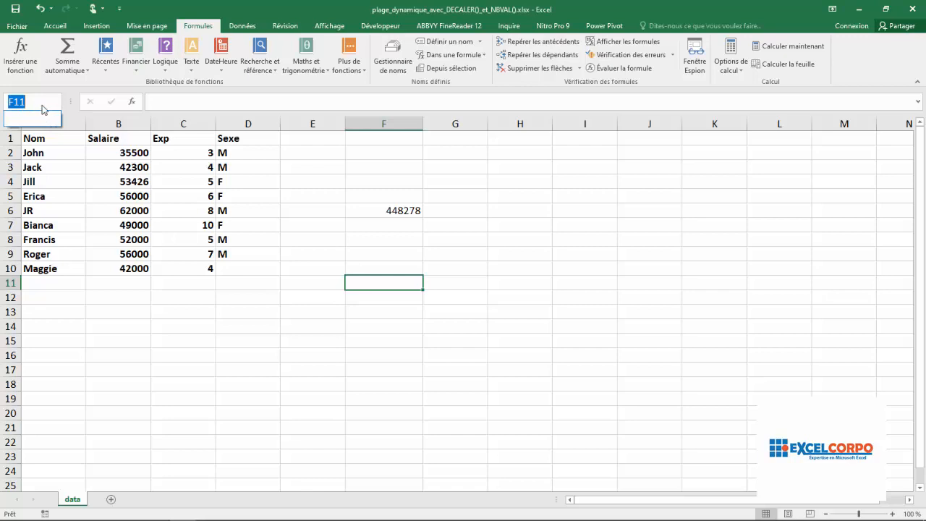
left_click(382, 236)
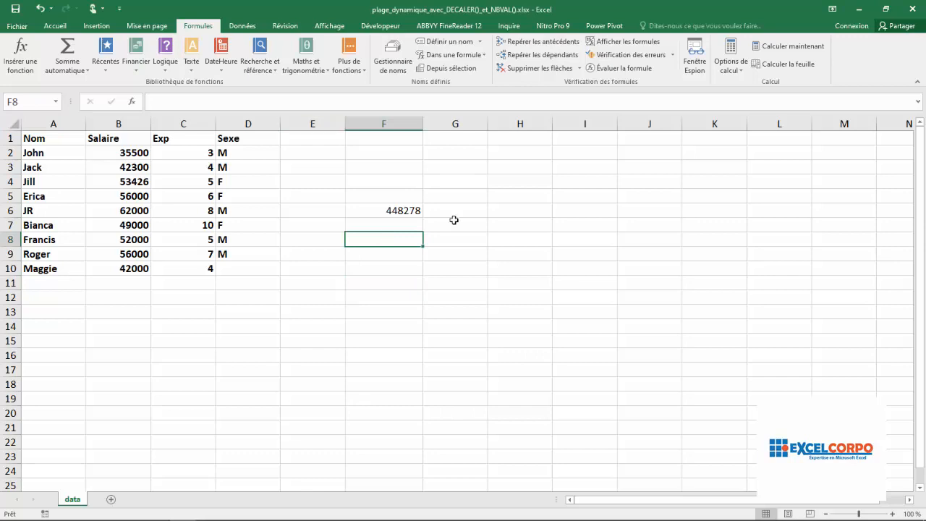
left_click(407, 210)
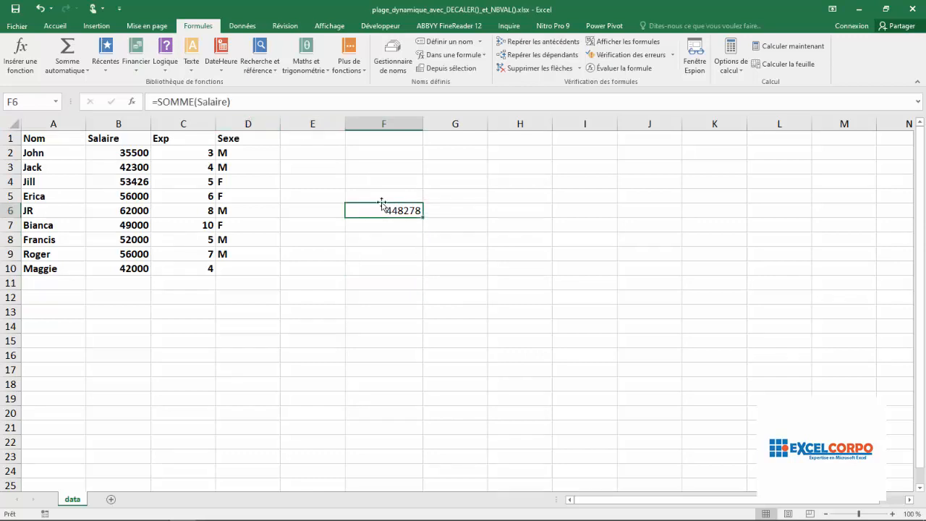
left_click(211, 102)
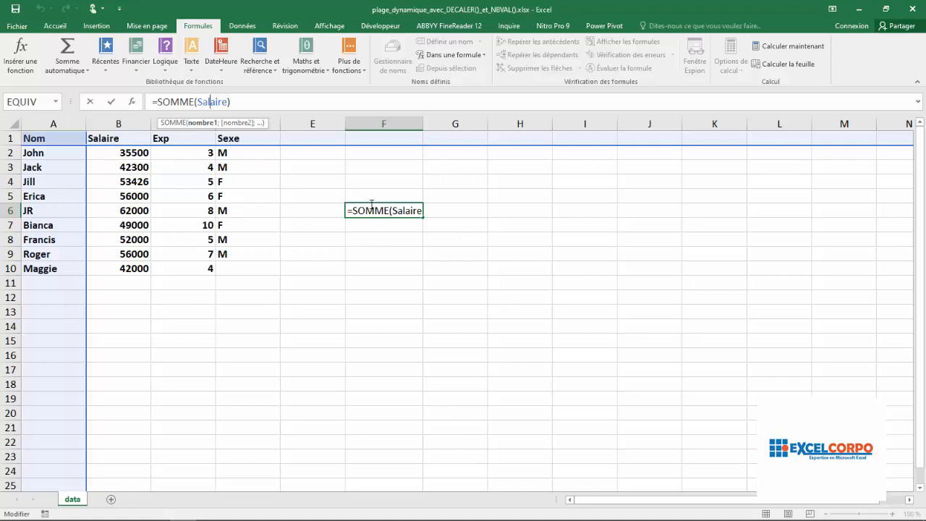
left_click(410, 211)
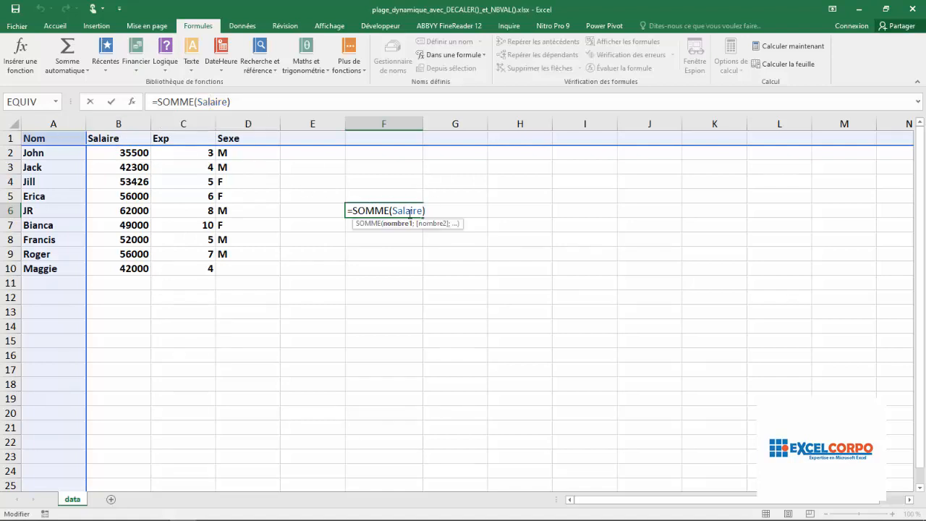
key("Return")
- Insert a pivot table based on data!$A$1:$D$10 in a new worksheet
left_click(140, 167)
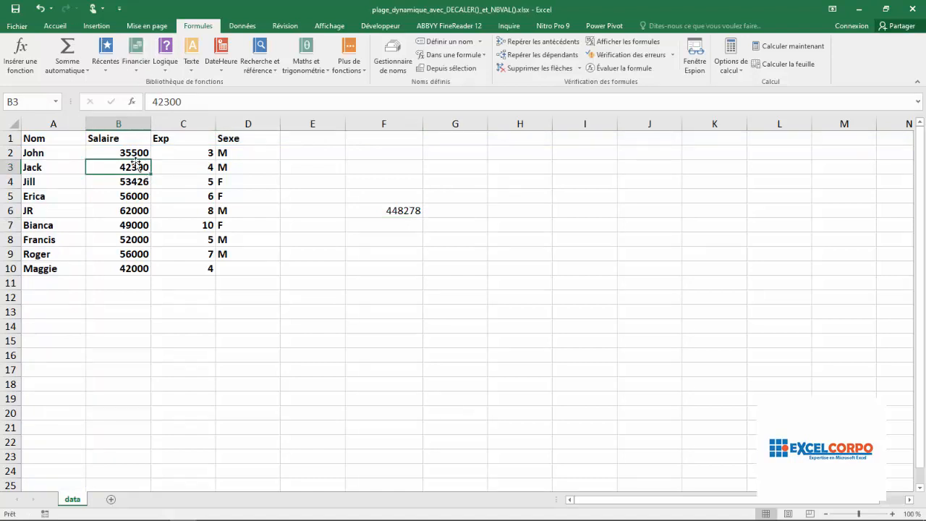
left_click(90, 26)
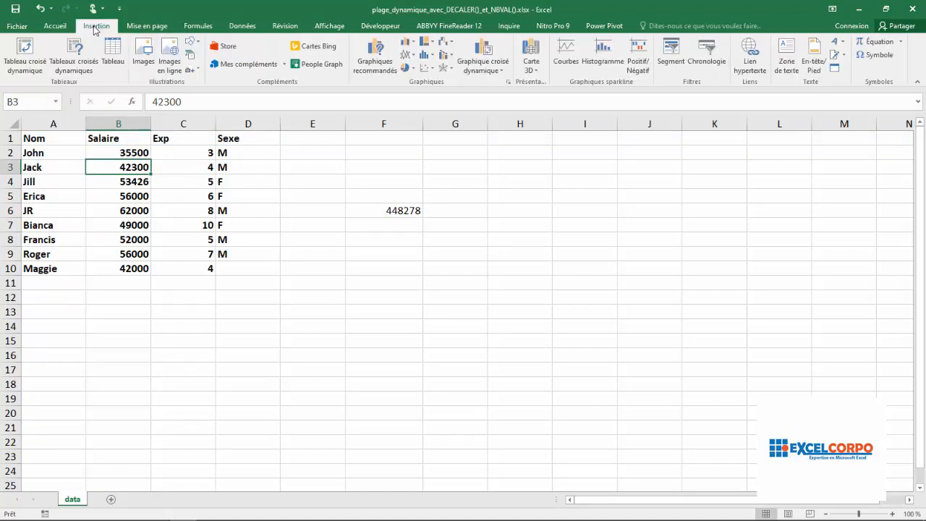
left_click(24, 54)
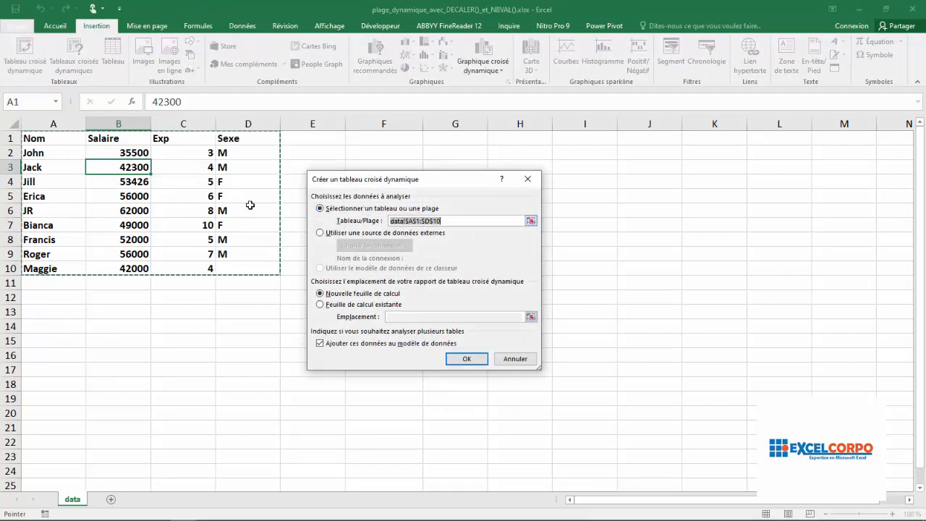
left_click(466, 360)
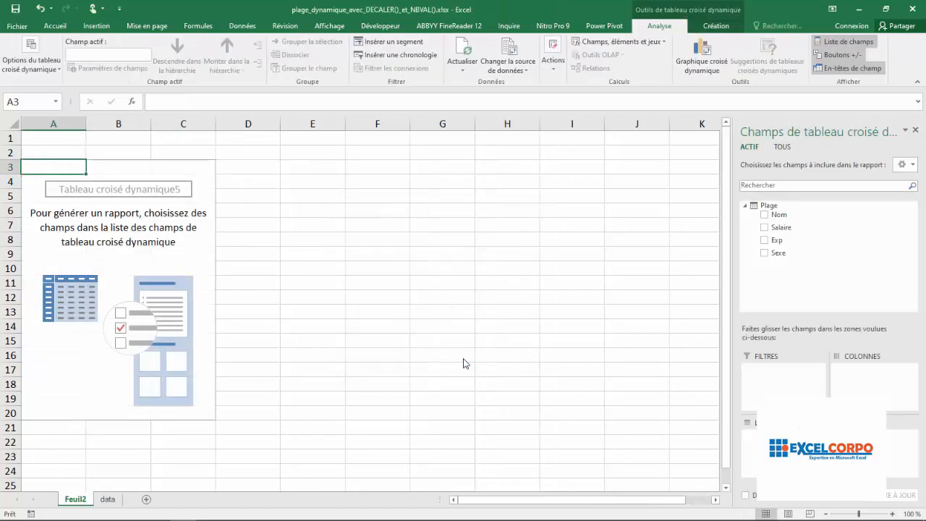
- Add the Nom and Salaire fields to the pivot table and check the salary grand total
left_click(82, 222)
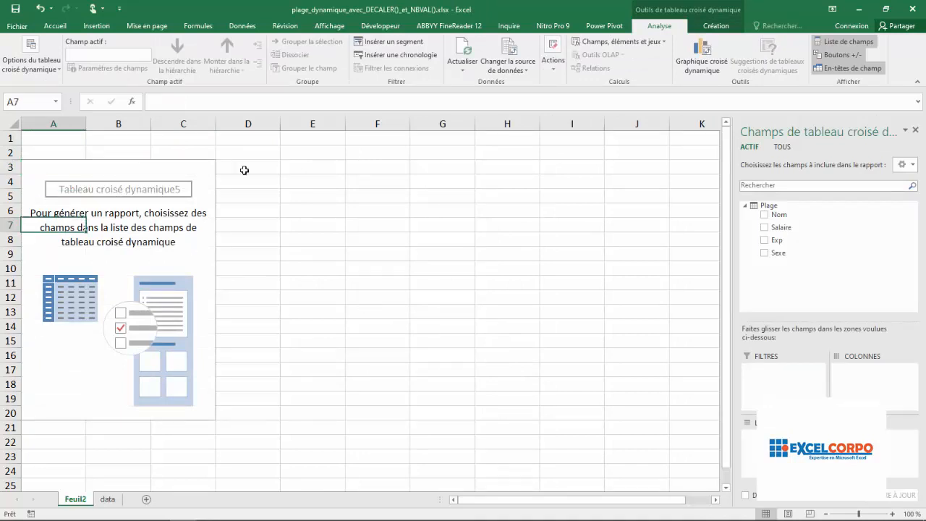
left_click(764, 215)
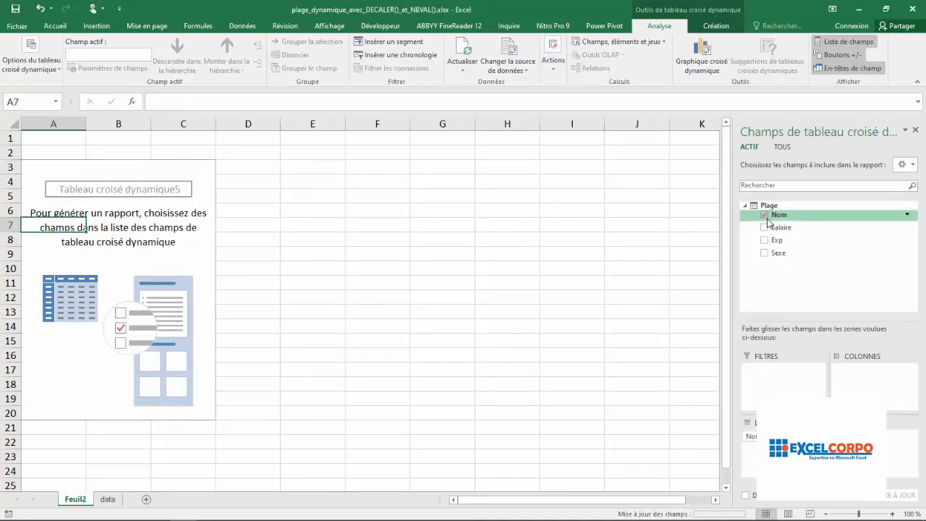
left_click(765, 228)
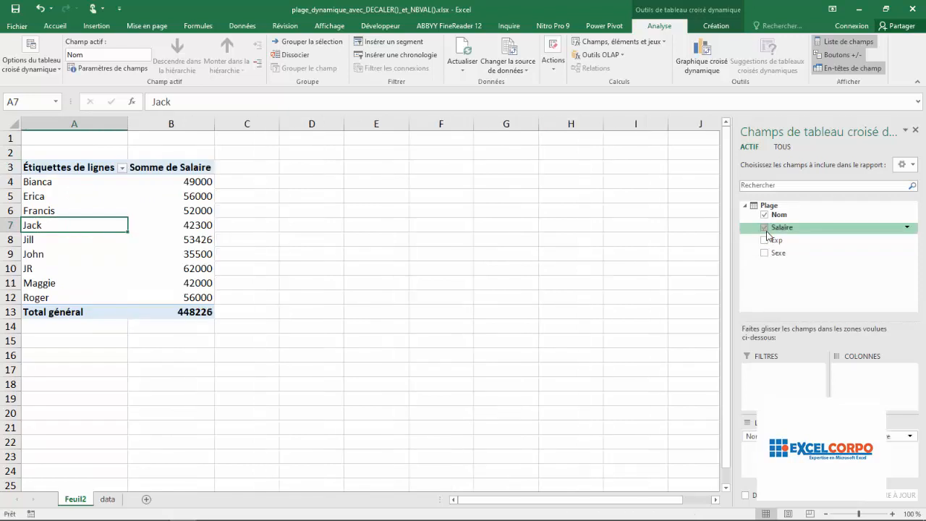
left_click(185, 310)
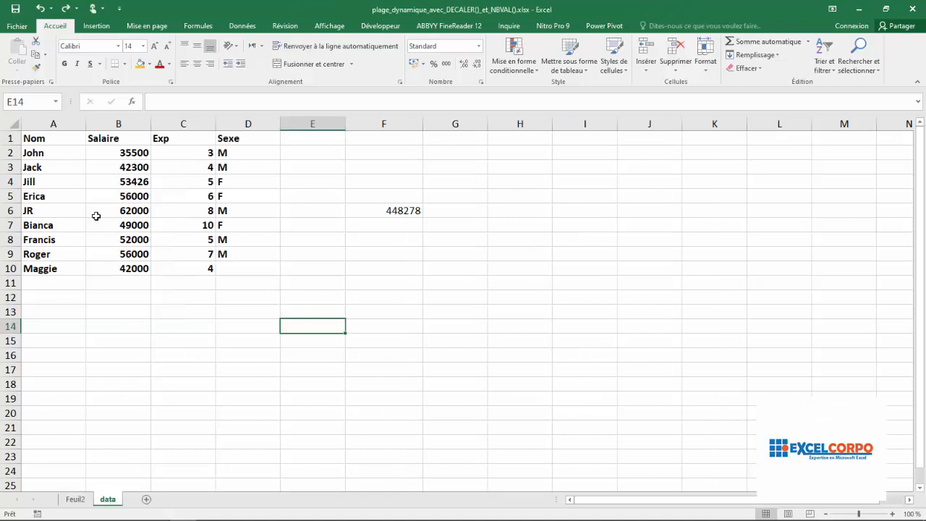
- Add a new employee in row 11 of the data sheet with a first name and the salary 4500, and check the sum in F6
left_click(394, 210)
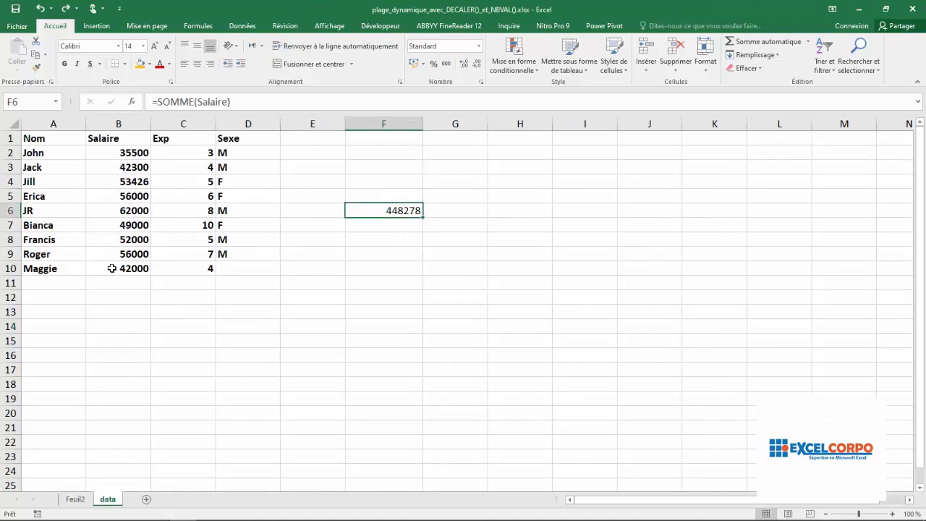
left_click(32, 281)
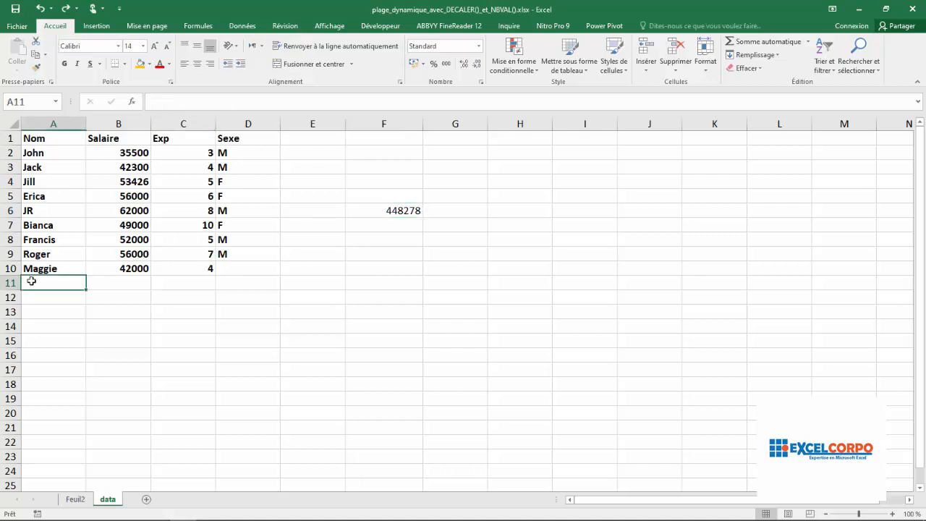
type("jea")
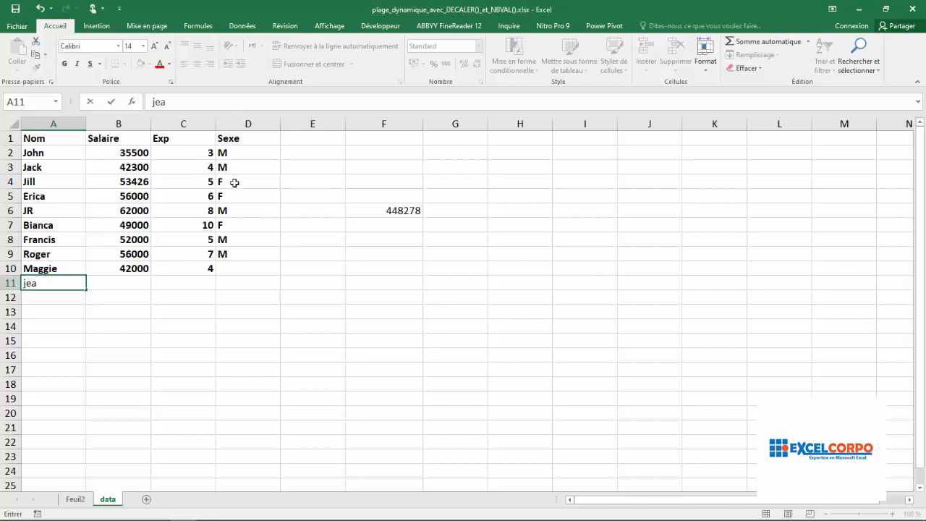
type("n")
key("Tab")
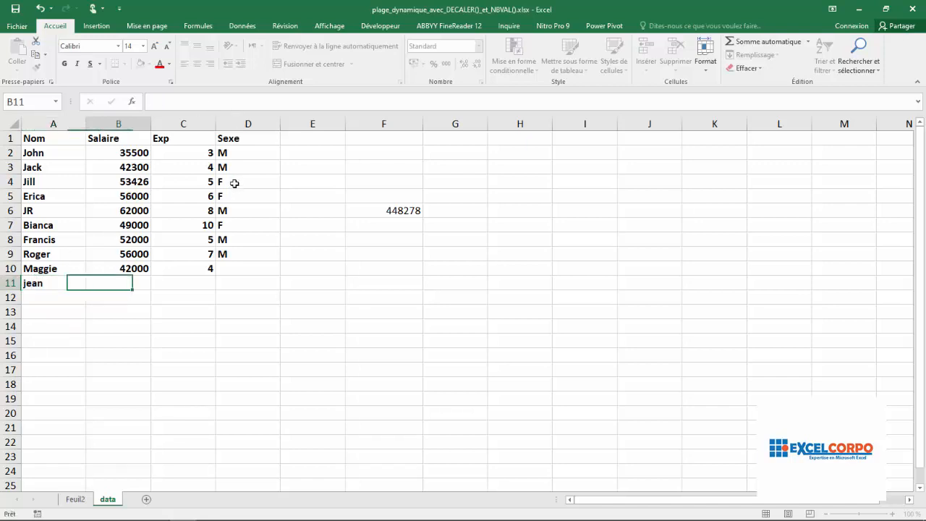
type("1")
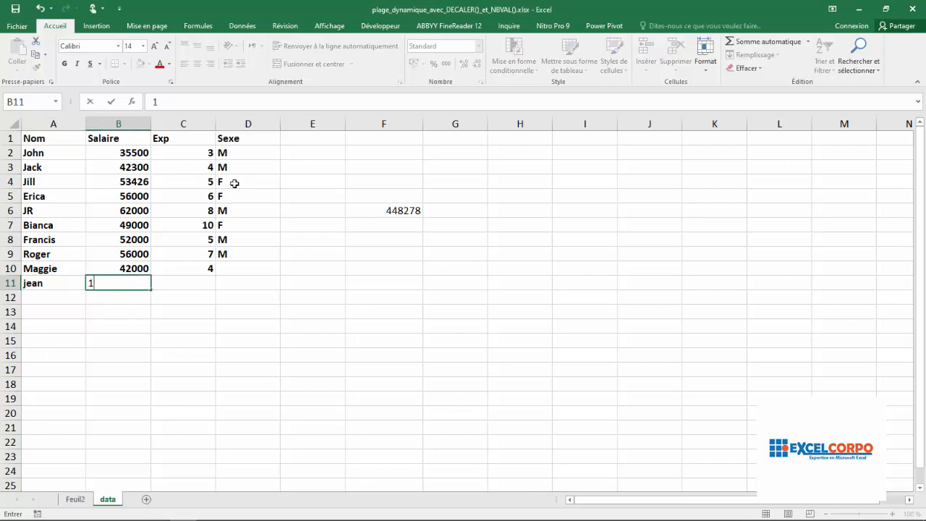
type("4500")
key("Return")
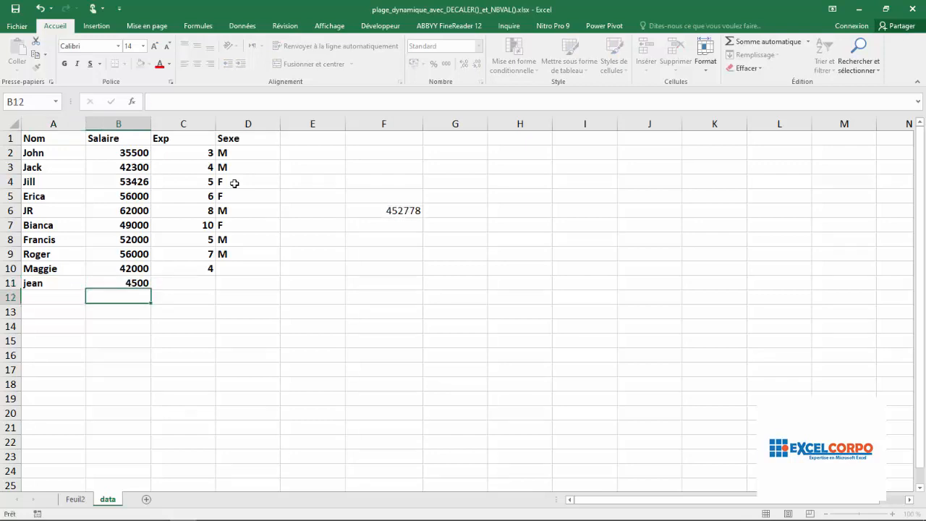
left_click(386, 210)
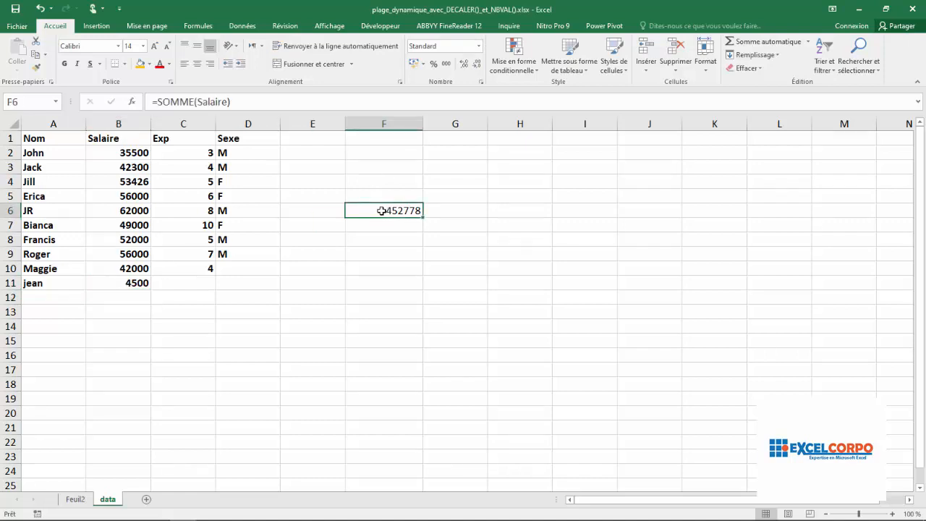
- Set the salary in B11 to 45000 and check the sum in F6
left_click(134, 286)
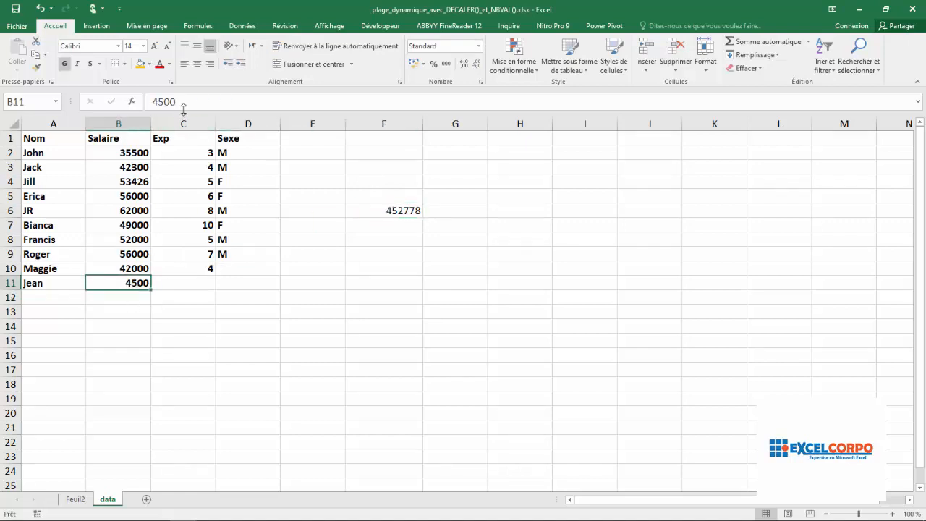
left_click(183, 107)
type("0")
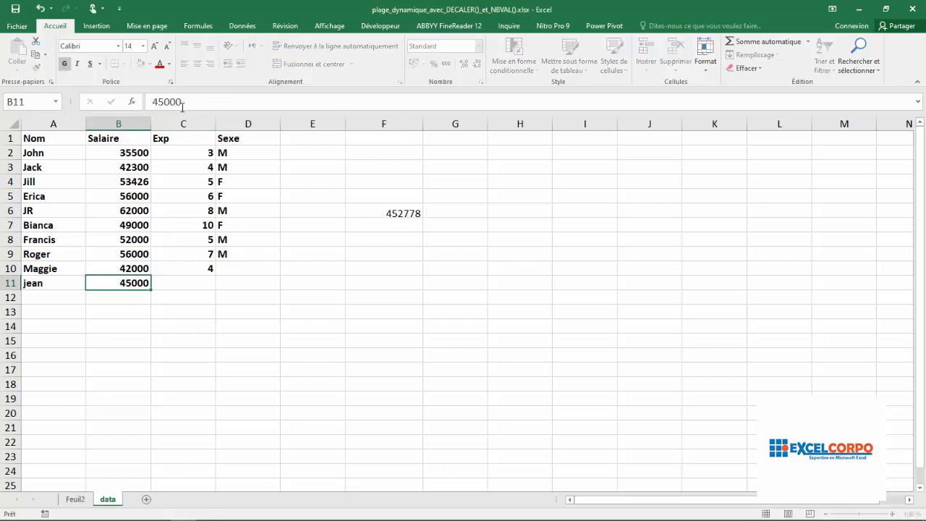
key("Return")
left_click(399, 213)
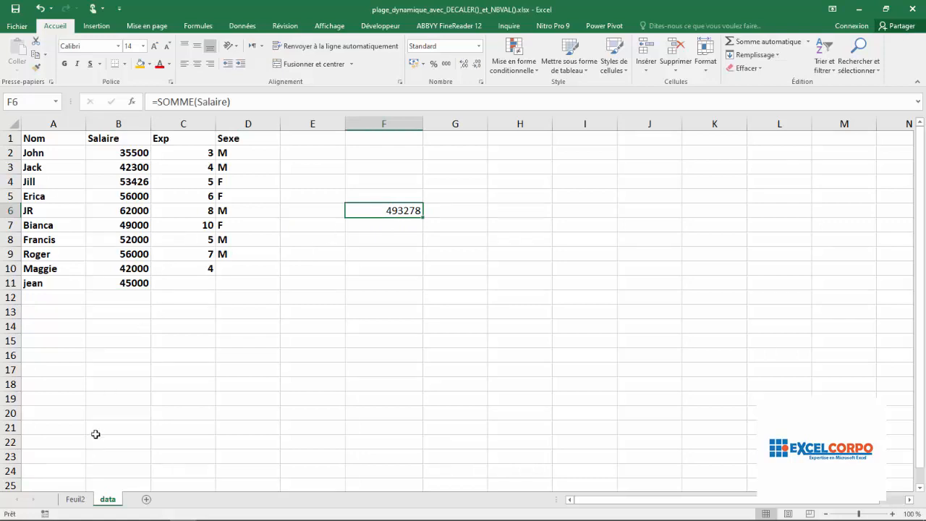
- Update the pivot table on Feuil2 to include the employee added in row 11 of the data sheet, and check that employee's entry
left_click(73, 499)
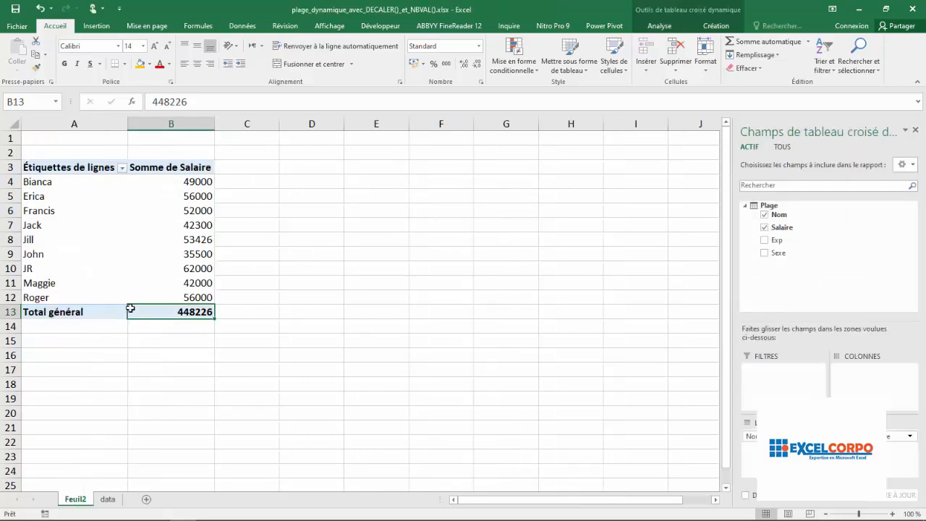
left_click(109, 500)
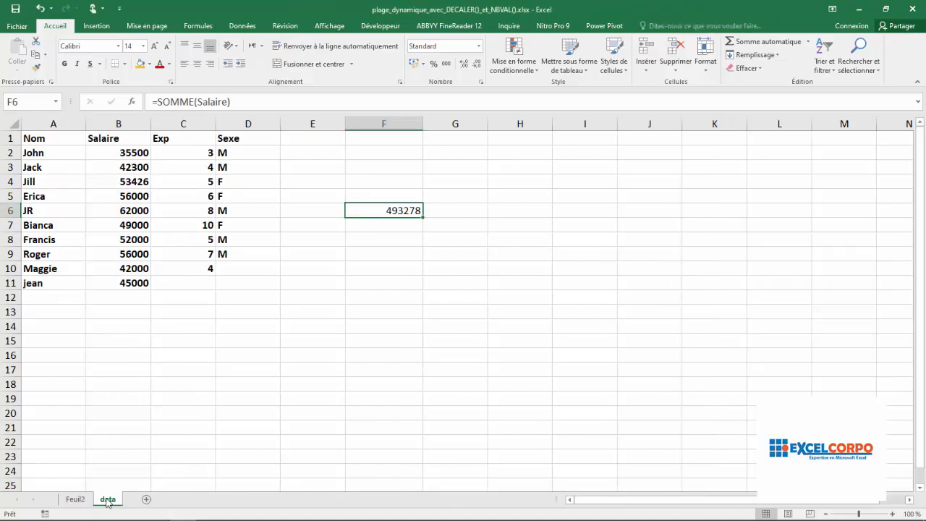
left_click(76, 500)
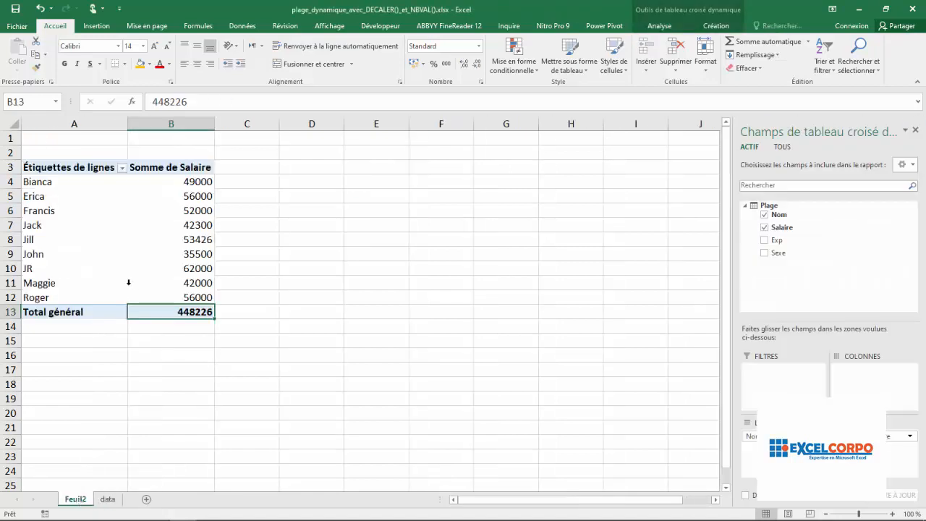
left_click(168, 224)
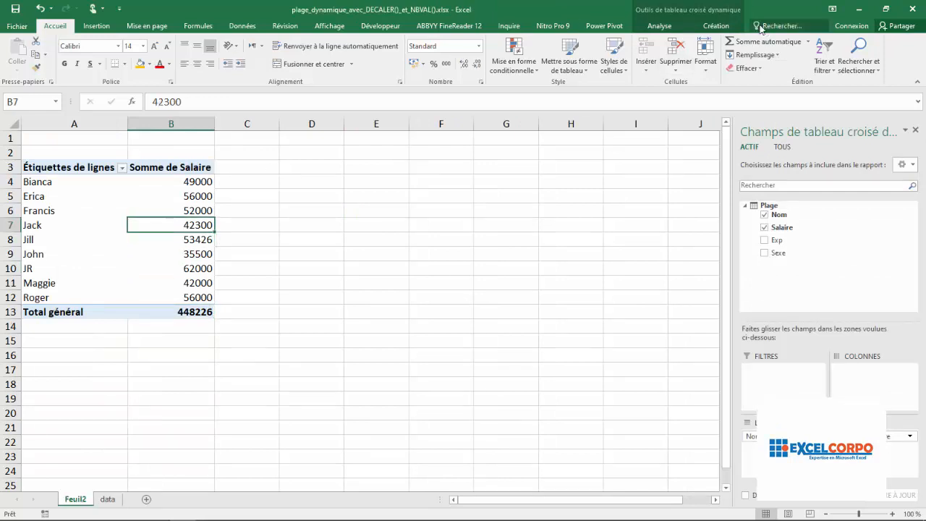
left_click(716, 26)
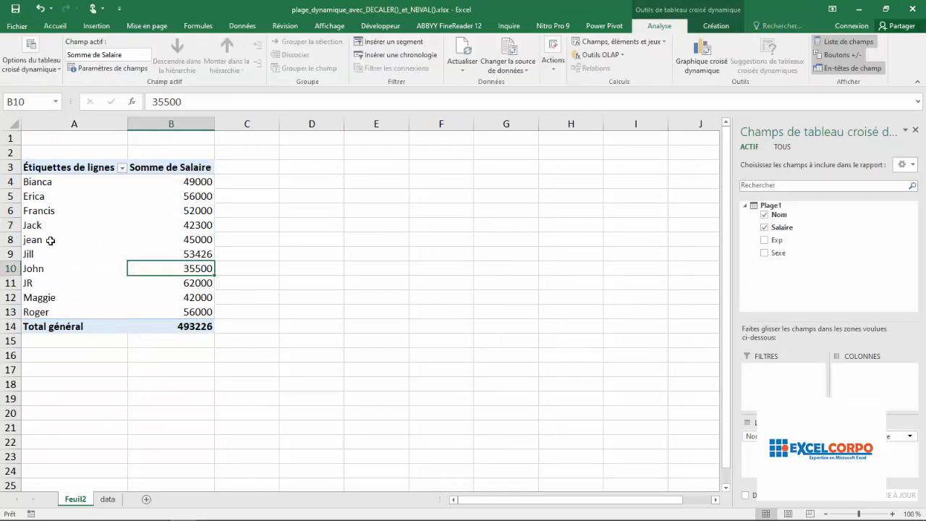
left_click(192, 242)
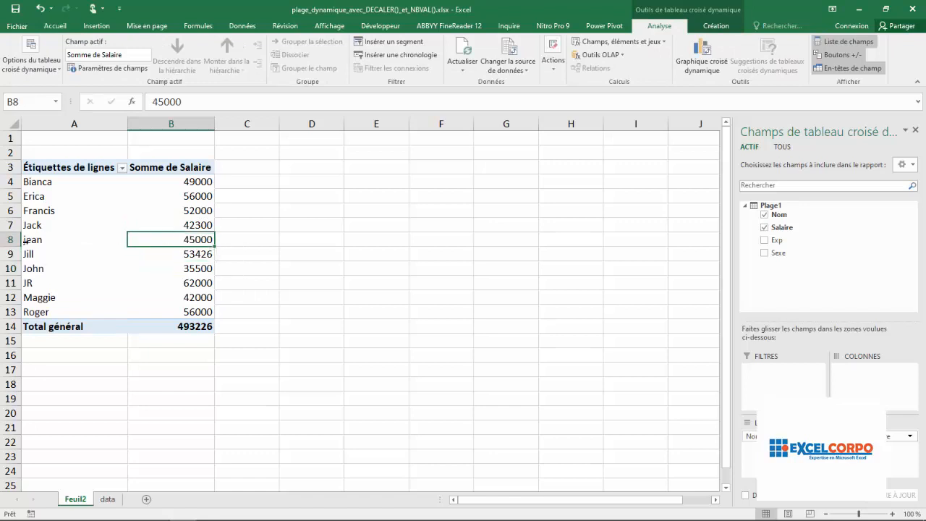
left_click(9, 240)
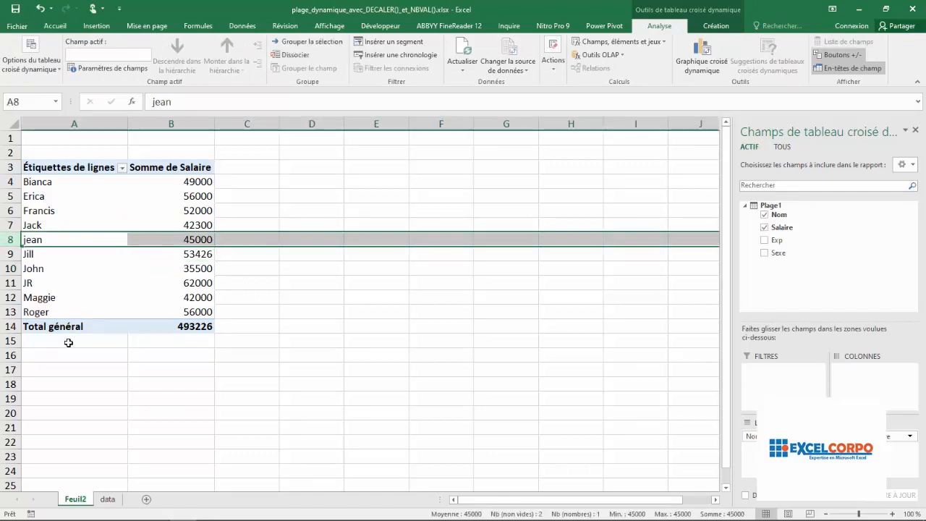
- Complete row 11 of the data sheet with 5 under Exp and f under Sexe
left_click(107, 500)
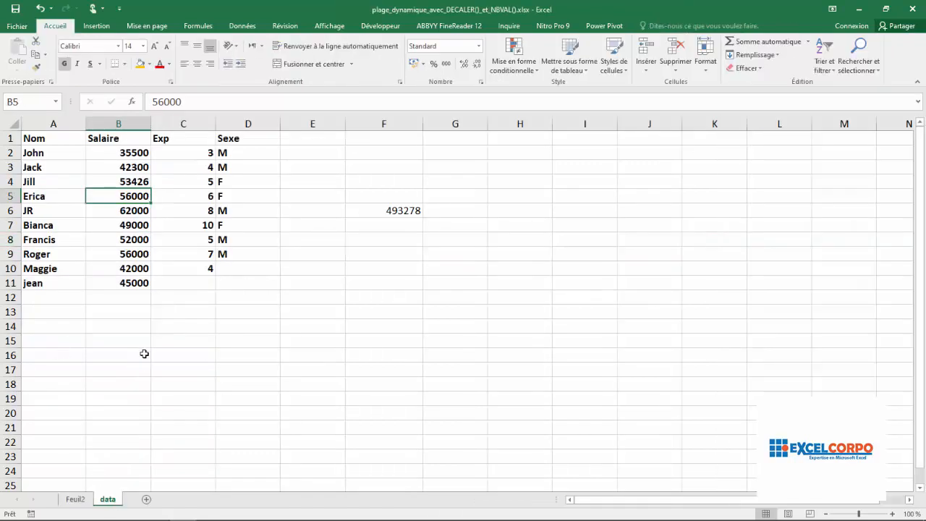
left_click(212, 285)
type("5")
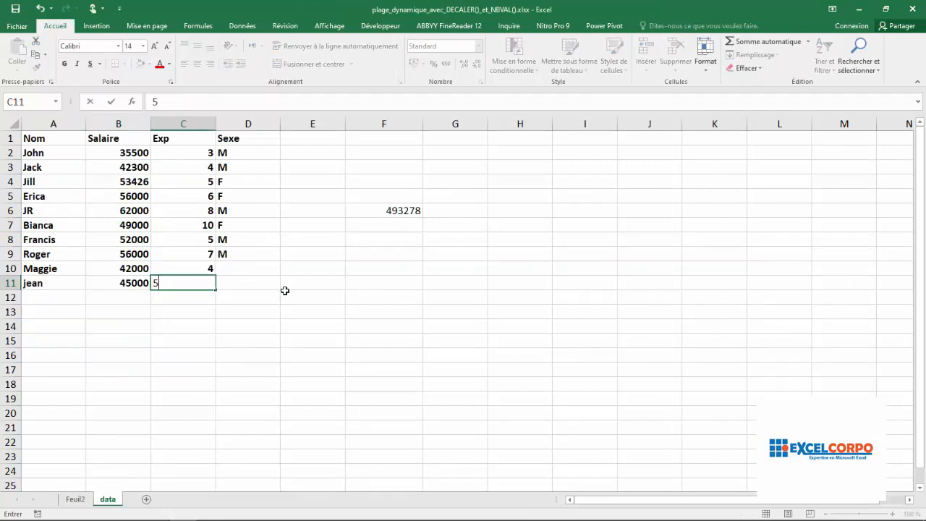
left_click(249, 278)
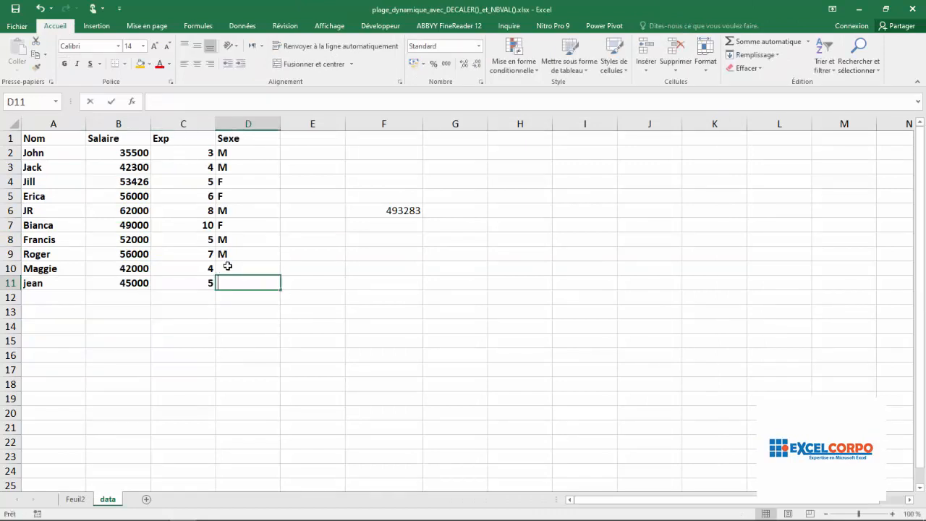
type("f")
key("Return")
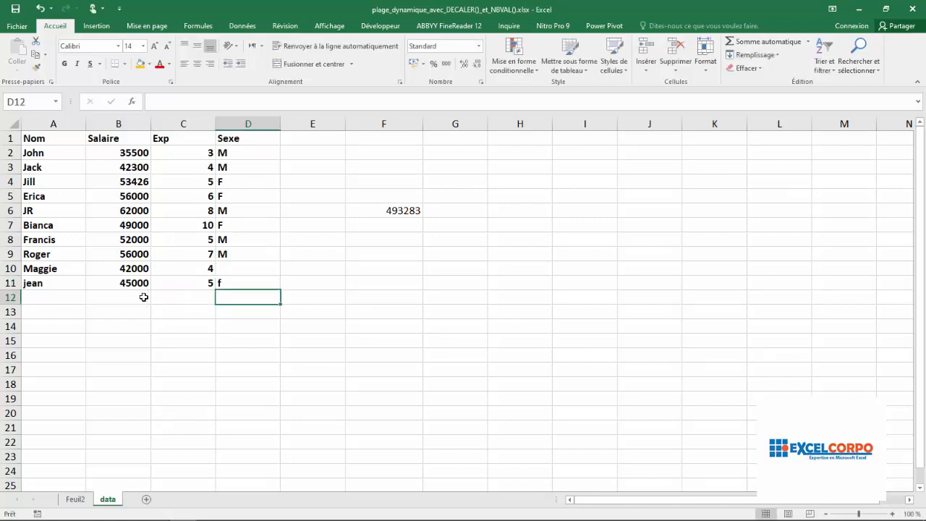
- Add another employee in row 12 with a first name and the salary 15000, and check the sum in F6
left_click(76, 301)
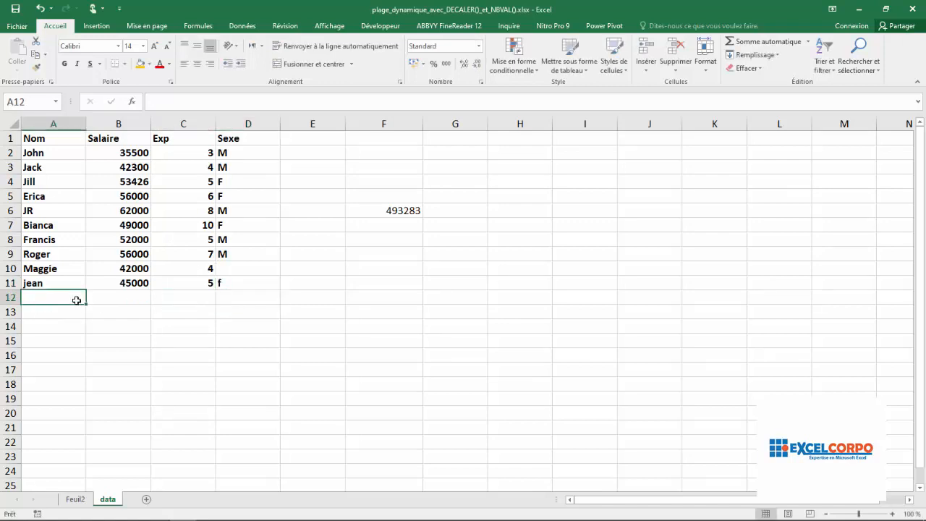
key("Right")
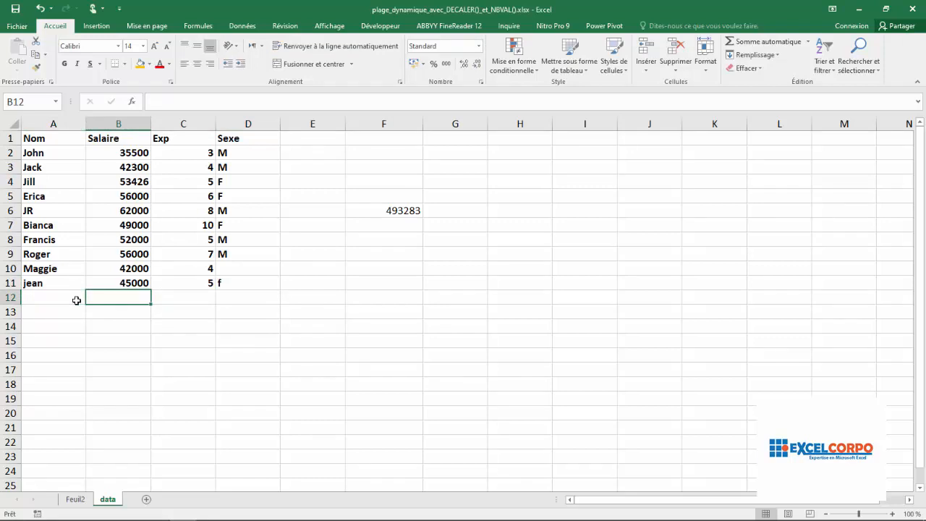
type("1")
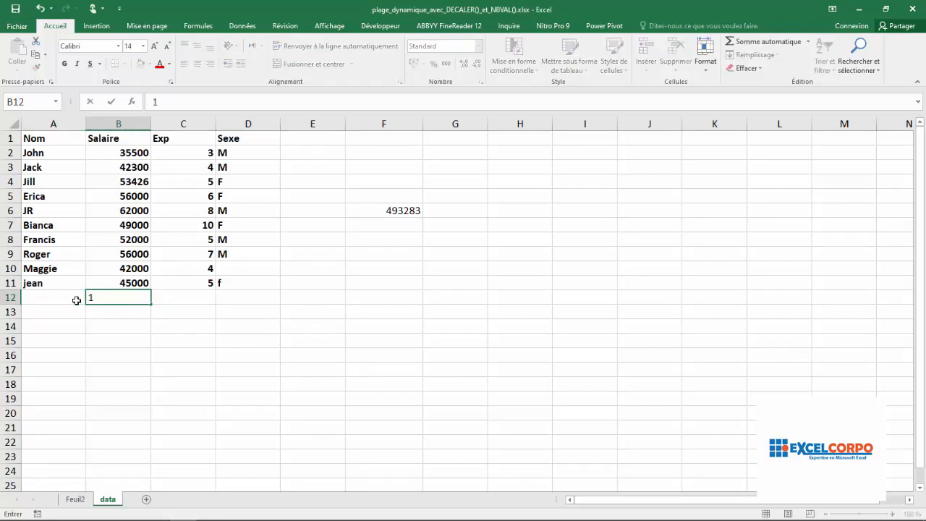
type("5000")
key("Return")
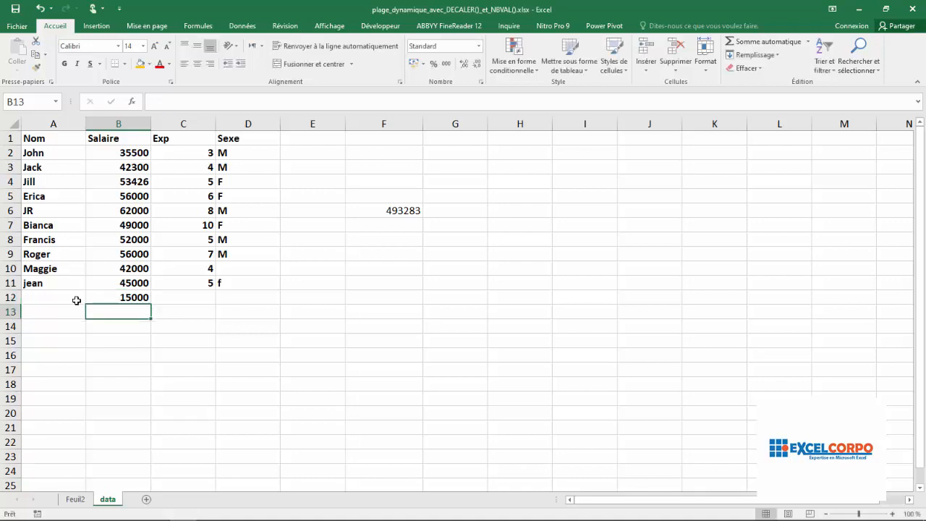
left_click(47, 300)
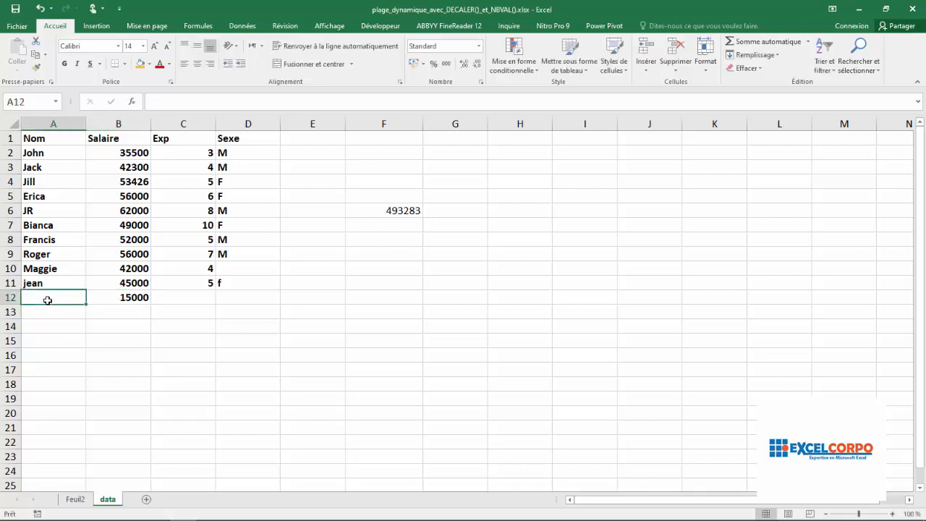
type("nina")
key("Return")
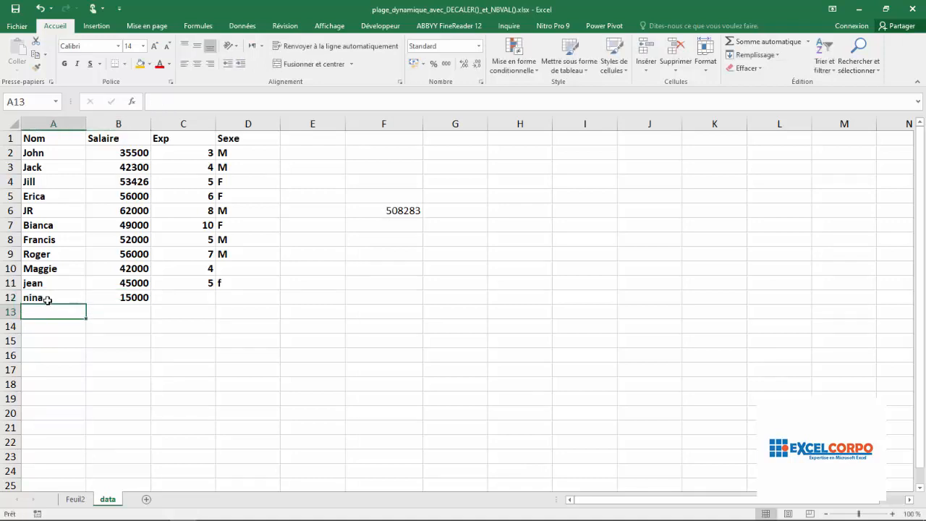
left_click(381, 208)
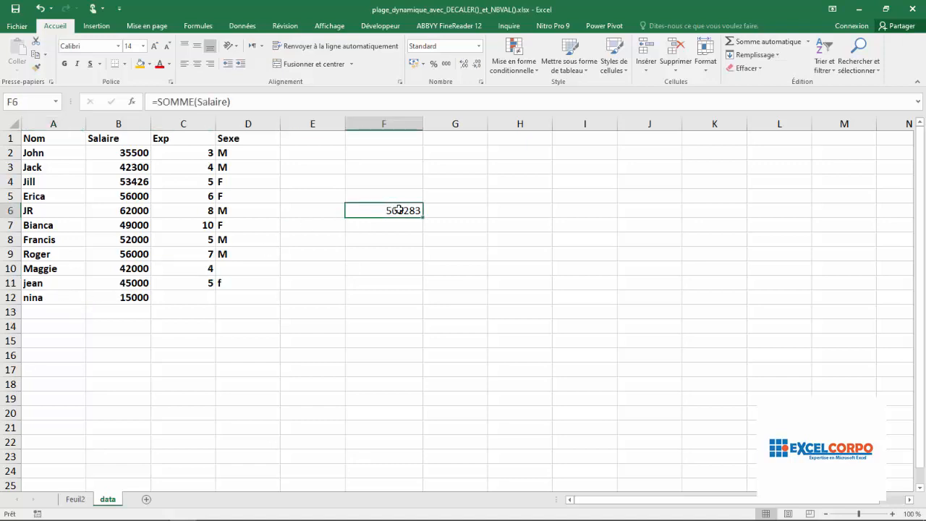